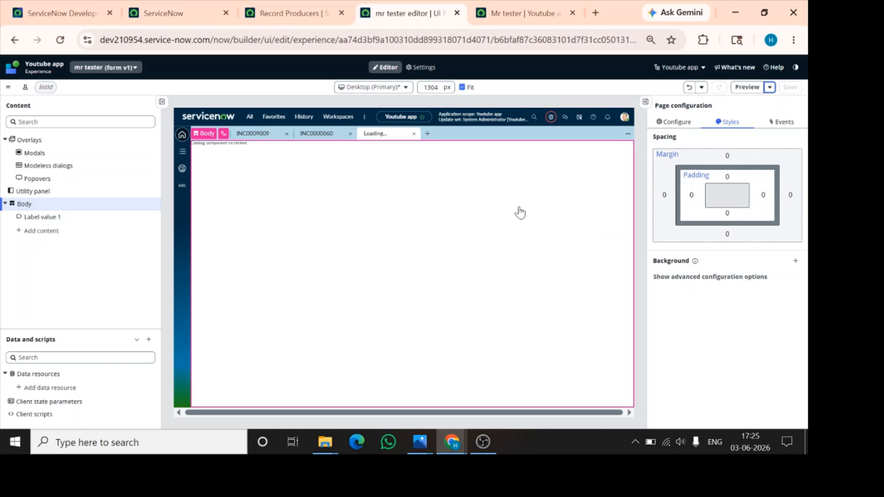
- Check the live mr tester page, and add a Catalog item component to the Body of its editor page
{"action": "left_click", "coordinate": [526, 13]}
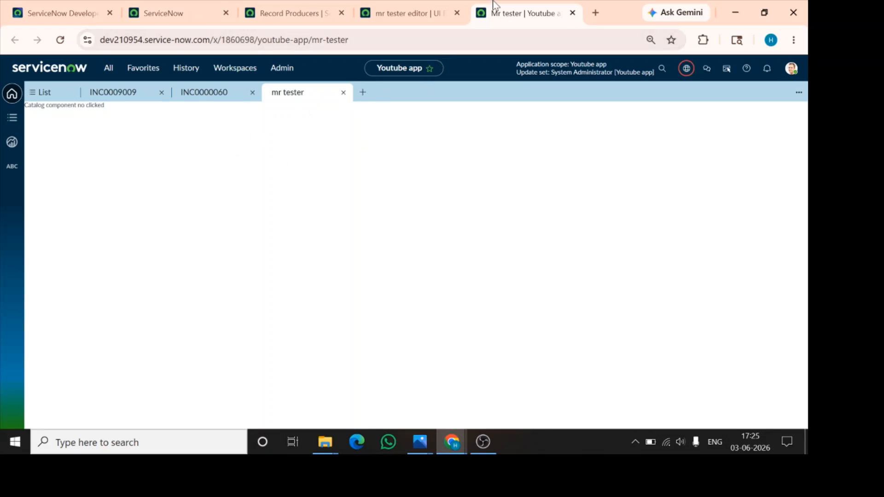
{"action": "left_click", "coordinate": [403, 8]}
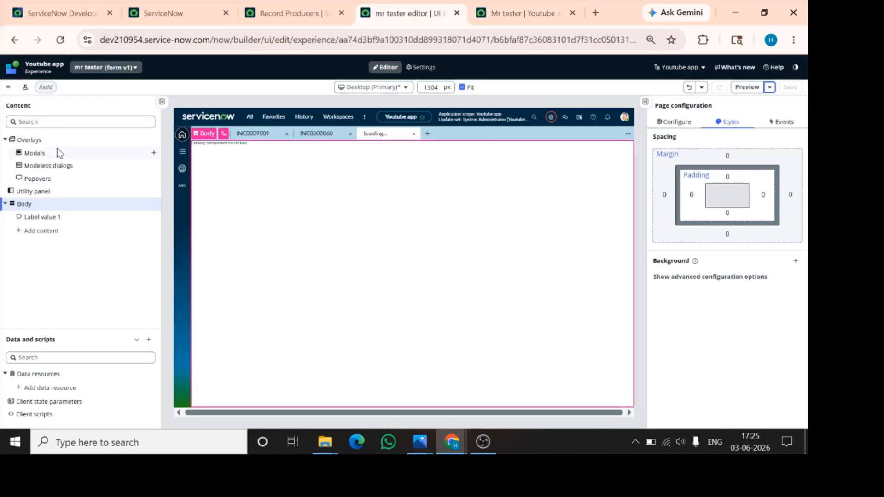
{"action": "left_click", "coordinate": [54, 233]}
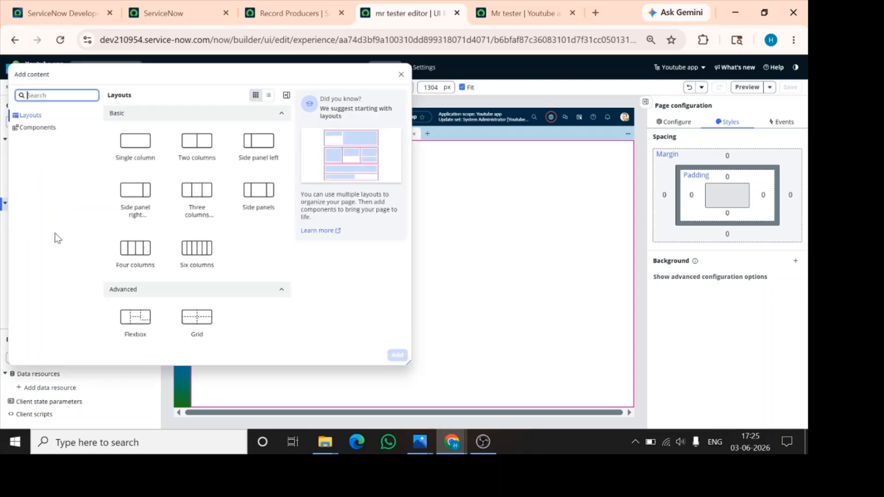
{"action": "type", "text": "catalog ite"}
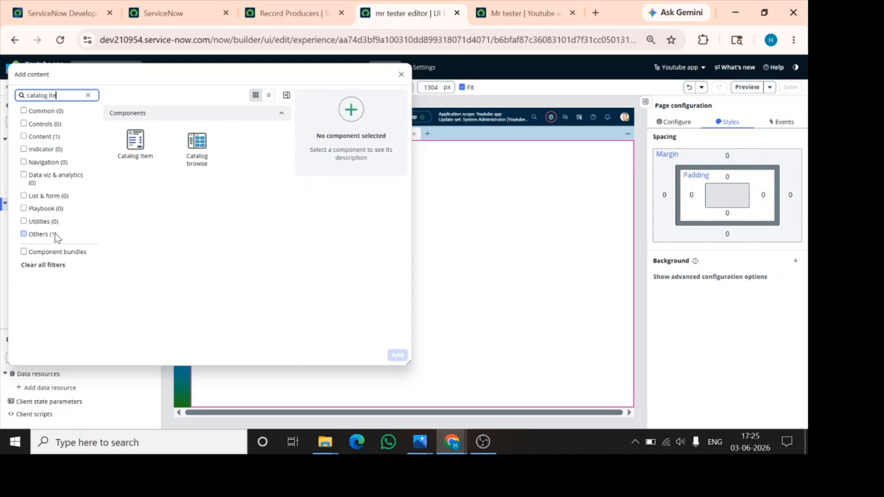
{"action": "left_click", "coordinate": [144, 152]}
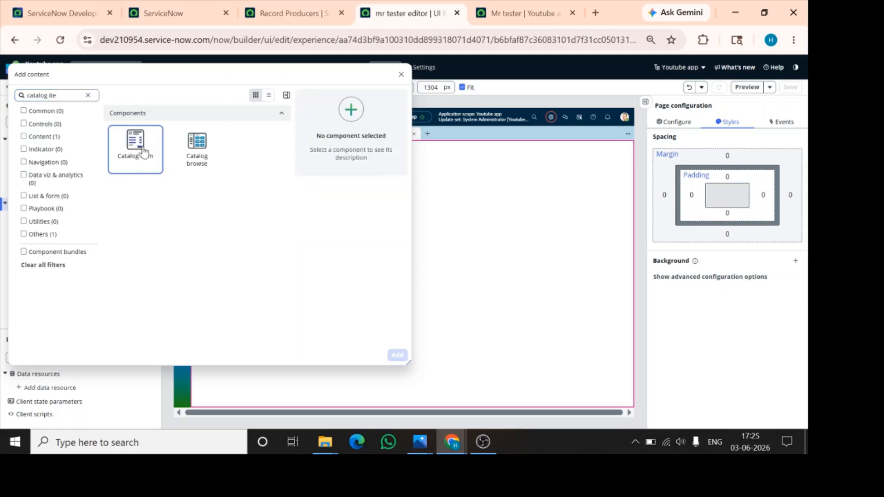
{"action": "left_click", "coordinate": [397, 355]}
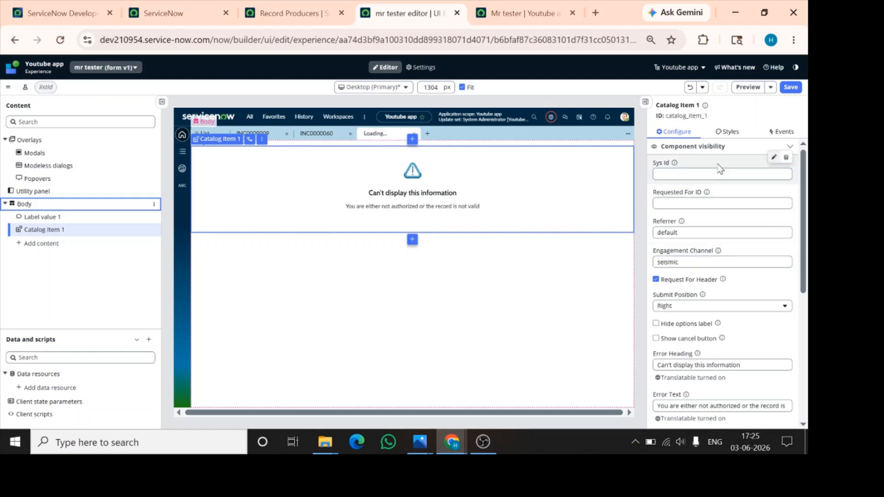
- Filter the Record Producers list by names starting with "create" and open the Create Incident record
{"action": "left_click", "coordinate": [673, 174]}
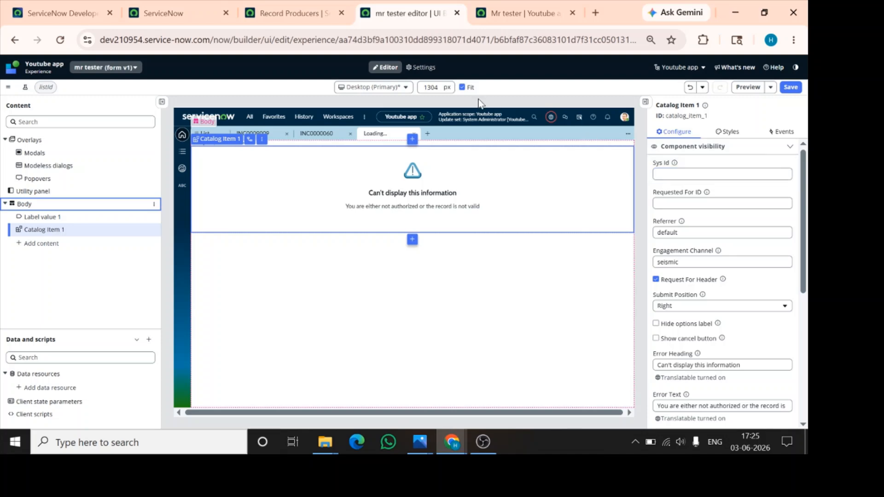
{"action": "left_click", "coordinate": [251, 14]}
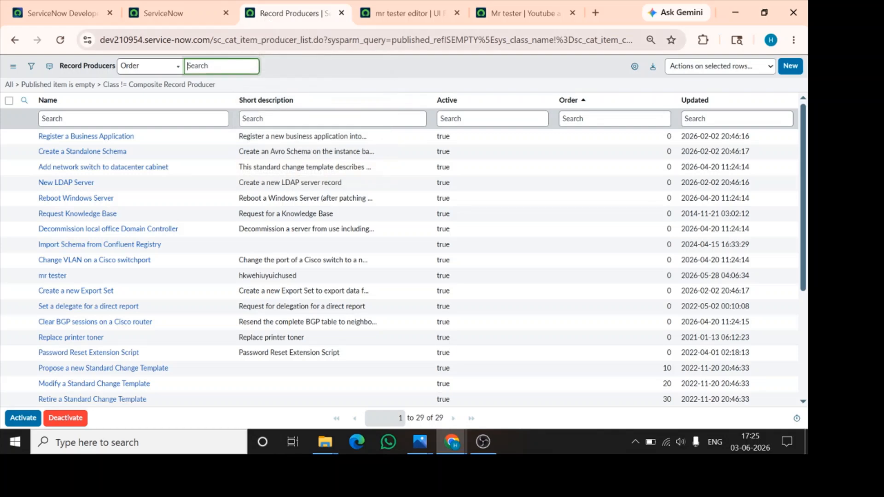
{"action": "left_click", "coordinate": [114, 119]}
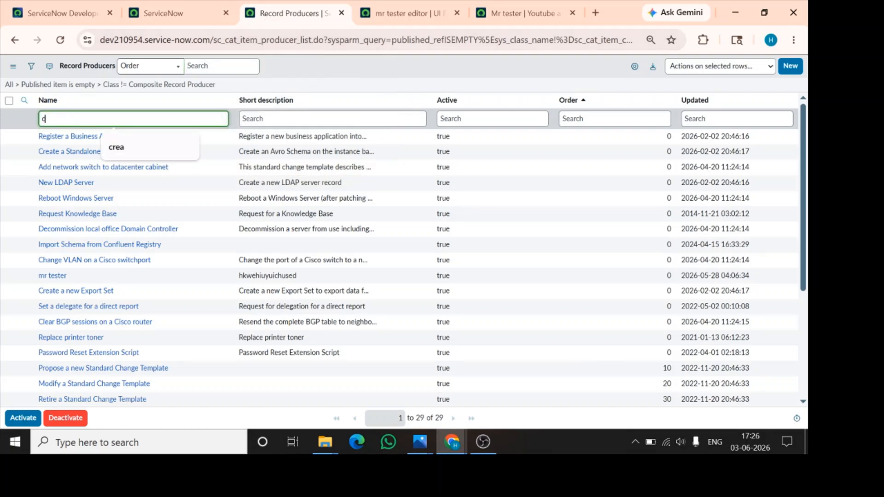
{"action": "type", "text": "create"}
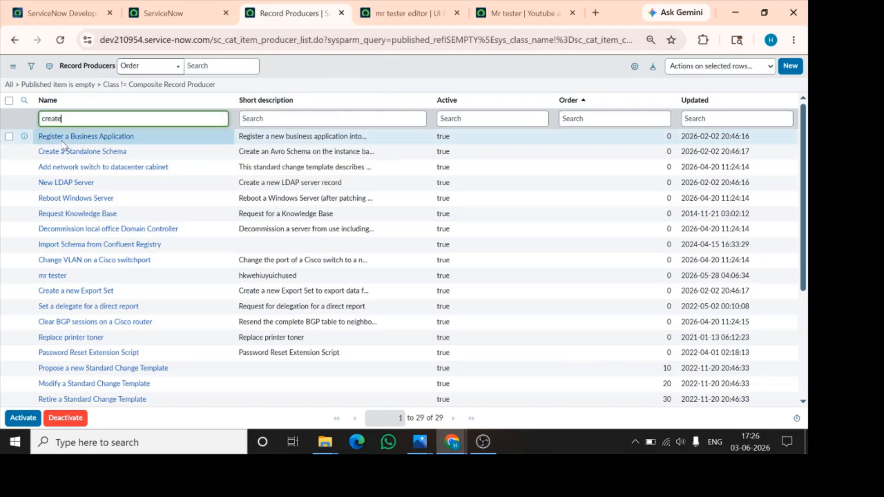
{"action": "key", "text": "Return"}
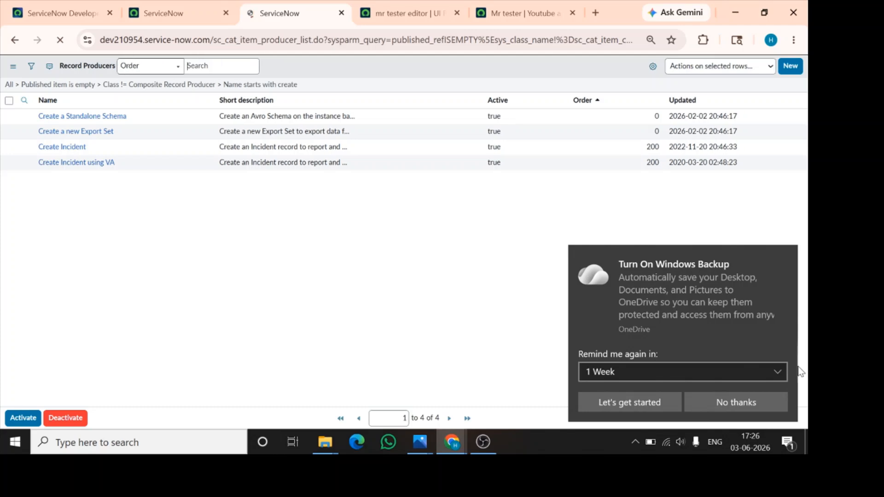
{"action": "left_click", "coordinate": [723, 404]}
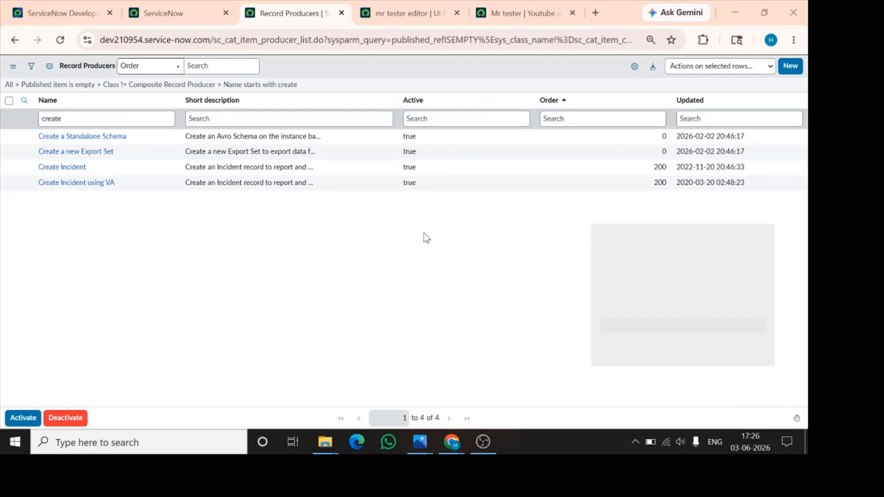
{"action": "left_click", "coordinate": [63, 170]}
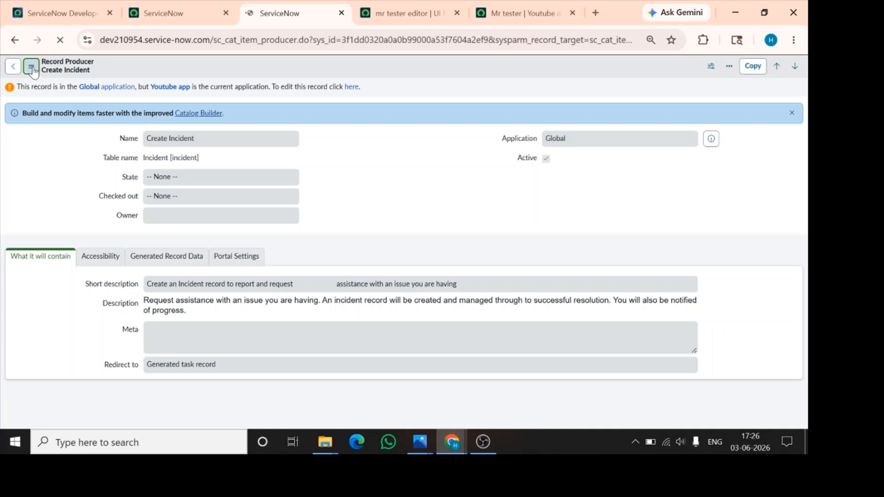
- Copy the sys_id from the Create Incident record's URL and paste it as the Sys Id of Catalog Item 1
{"action": "double_click", "coordinate": [442, 40]}
{"action": "key", "text": "ctrl+c"}
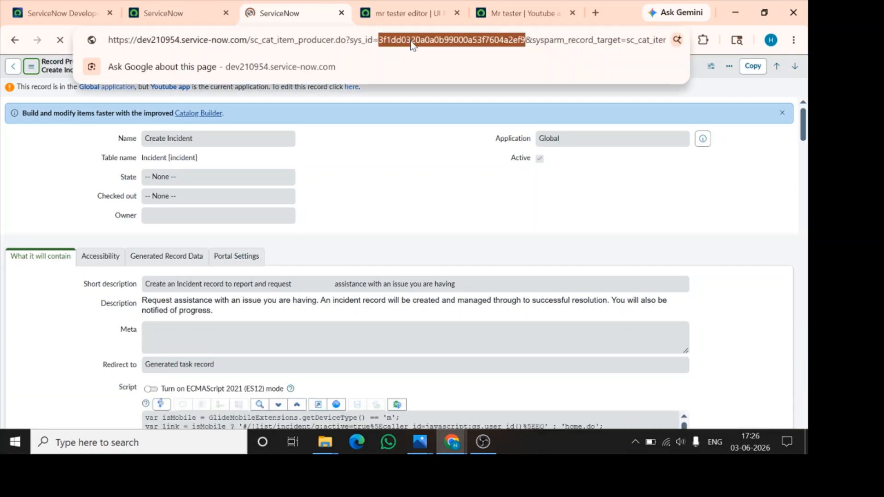
{"action": "left_click", "coordinate": [408, 15]}
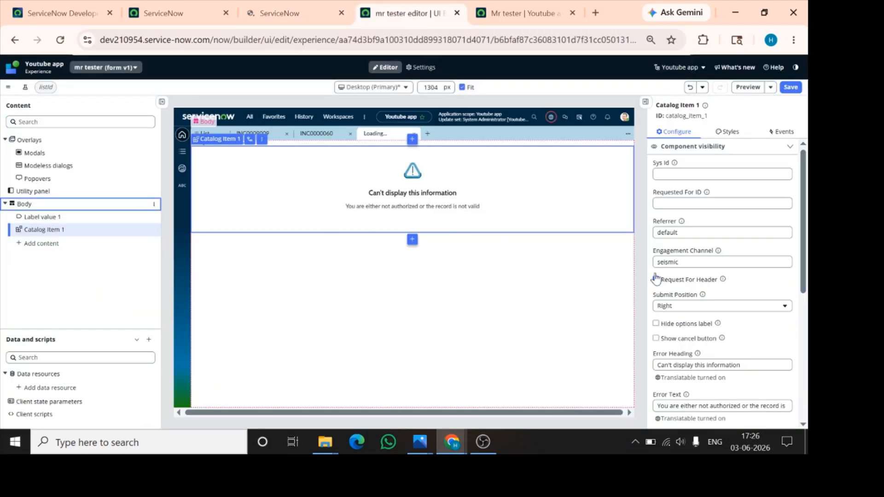
{"action": "left_click", "coordinate": [656, 279]}
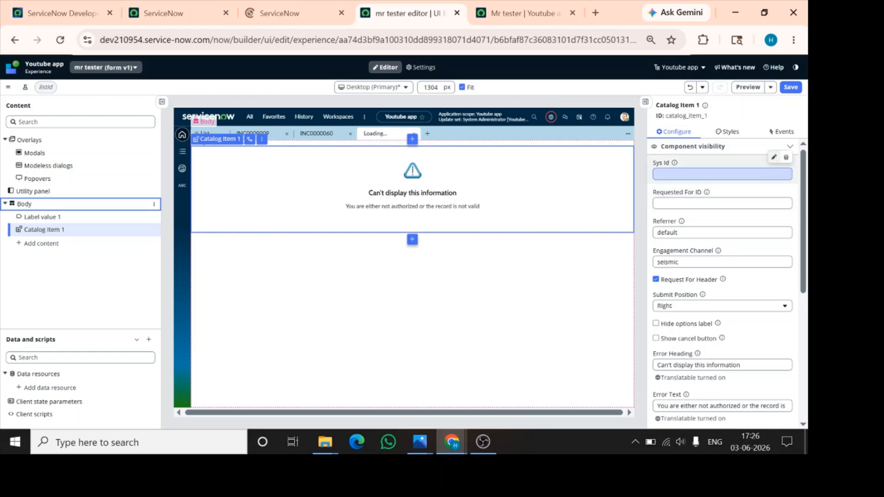
{"action": "left_click", "coordinate": [691, 174]}
{"action": "key", "text": "ctrl+v"}
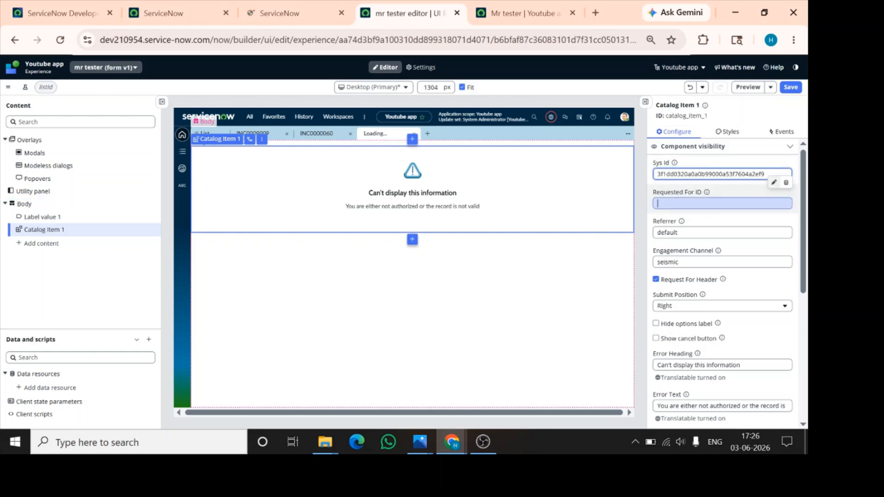
- Bind the Requested For ID of Catalog Item 1 to the sys_id of the session user and apply the binding
{"action": "left_click", "coordinate": [710, 204]}
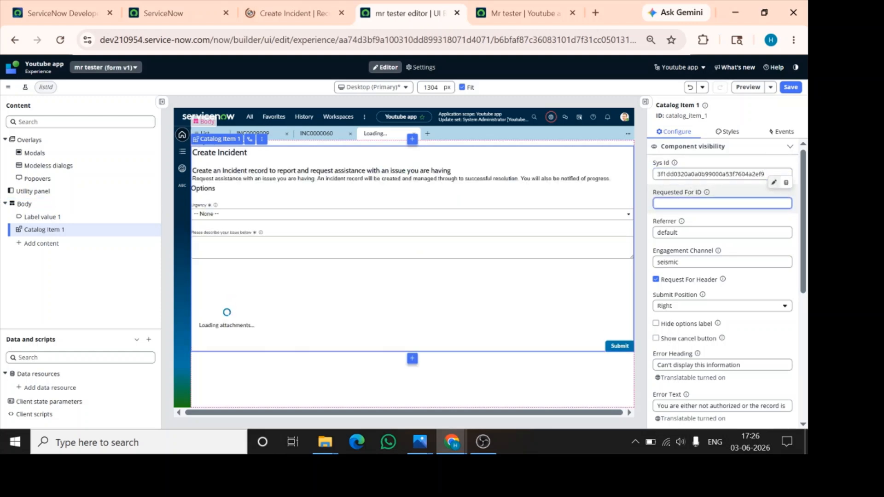
{"action": "left_click", "coordinate": [785, 182]}
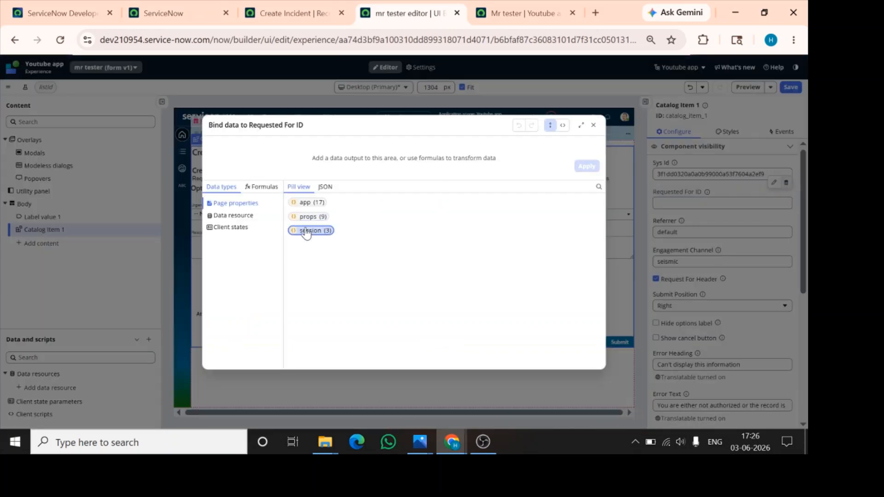
{"action": "left_click", "coordinate": [305, 231]}
{"action": "left_click", "coordinate": [371, 230]}
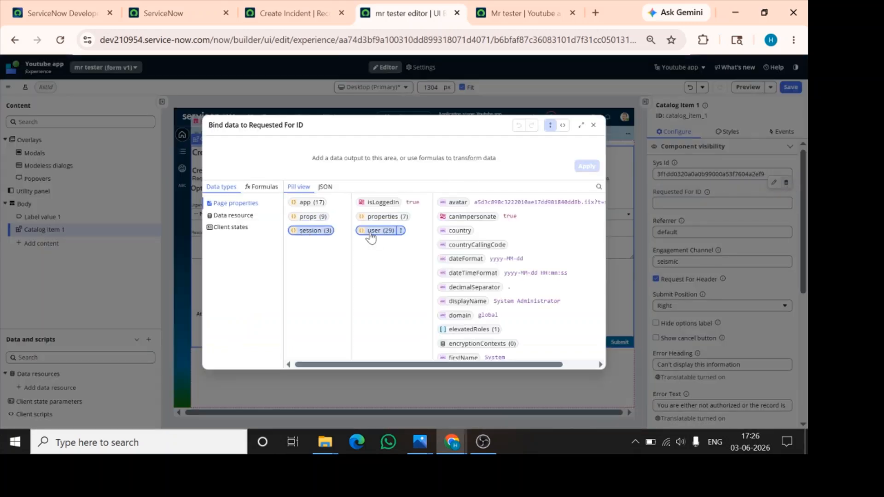
{"action": "scroll", "coordinate": [417, 295], "scroll_direction": "down", "scroll_amount": 5}
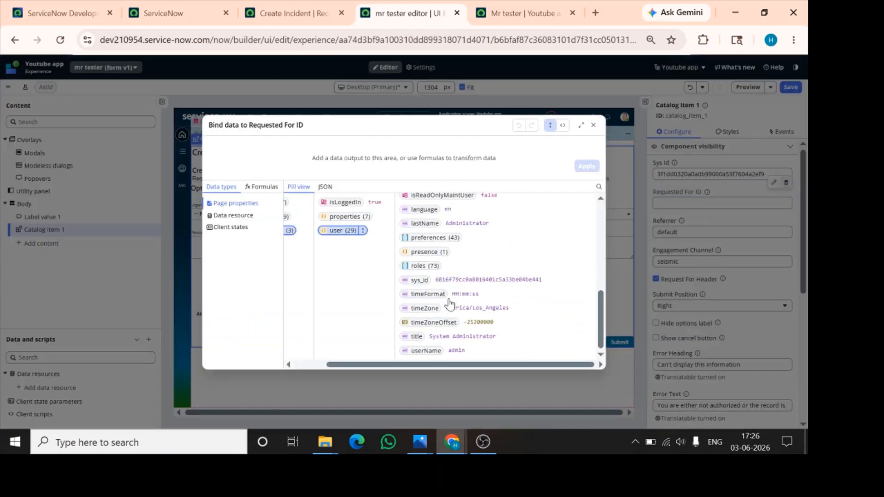
{"action": "left_click", "coordinate": [416, 282]}
{"action": "left_click", "coordinate": [416, 282]}
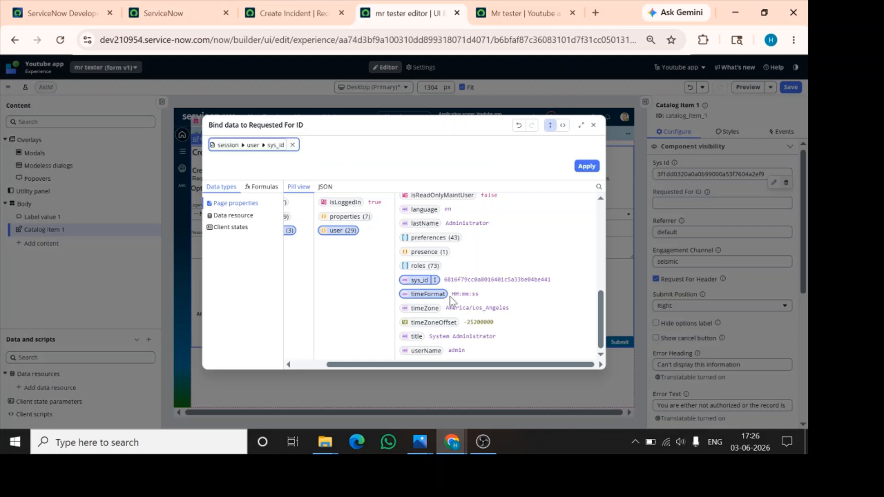
{"action": "left_click", "coordinate": [585, 167]}
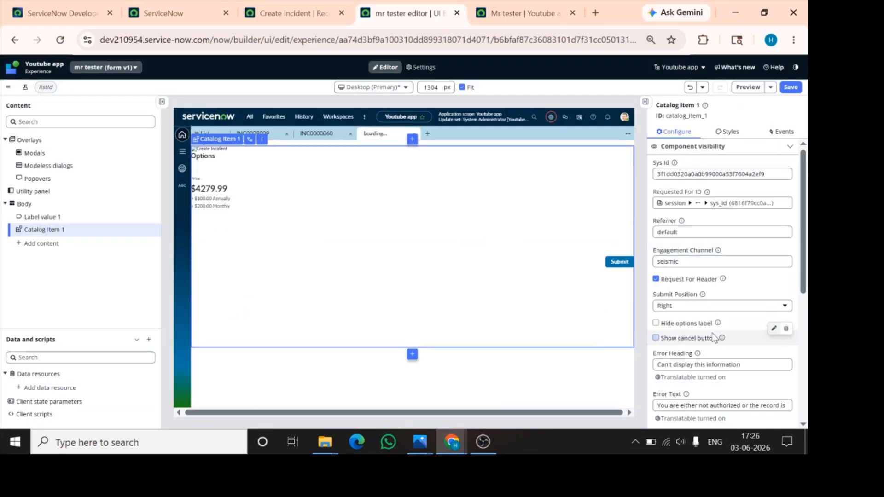
- Save the mr tester page variant and reload the live mr tester page
{"action": "scroll", "coordinate": [689, 264], "scroll_direction": "down", "scroll_amount": 1}
{"action": "scroll", "coordinate": [706, 329], "scroll_direction": "down", "scroll_amount": 2}
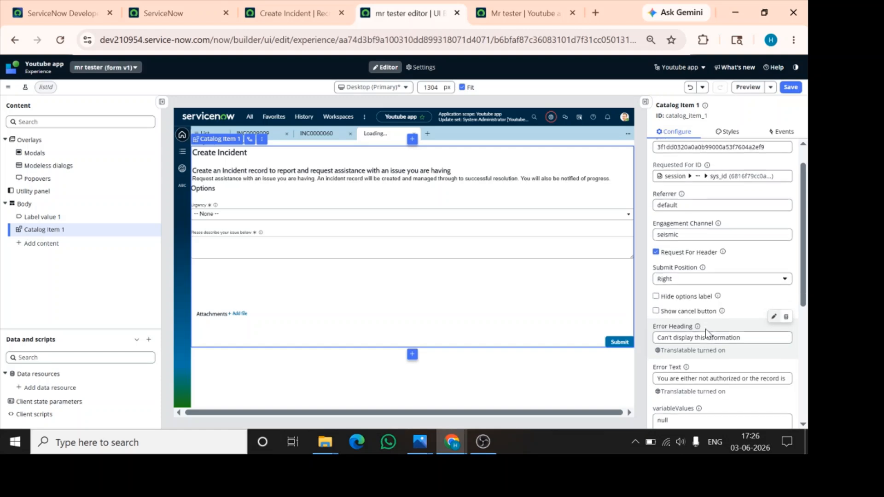
{"action": "scroll", "coordinate": [701, 373], "scroll_direction": "down", "scroll_amount": 7}
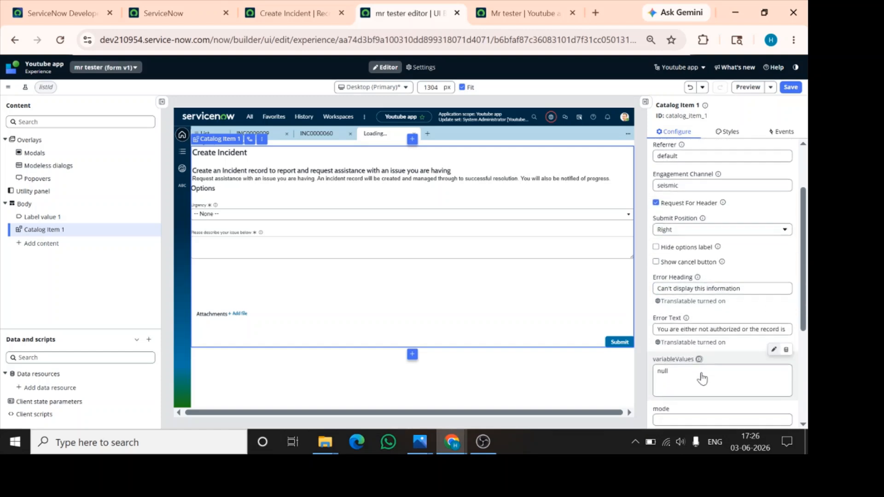
{"action": "scroll", "coordinate": [701, 372], "scroll_direction": "down", "scroll_amount": 1}
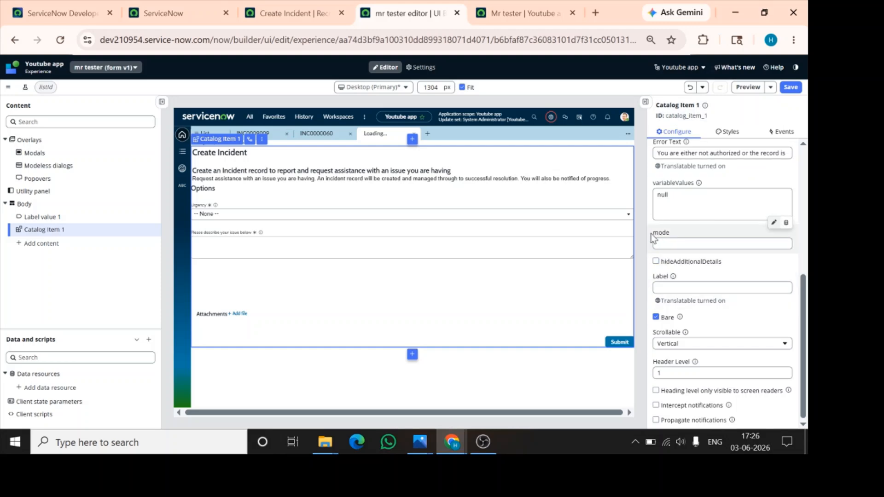
{"action": "left_click", "coordinate": [791, 88]}
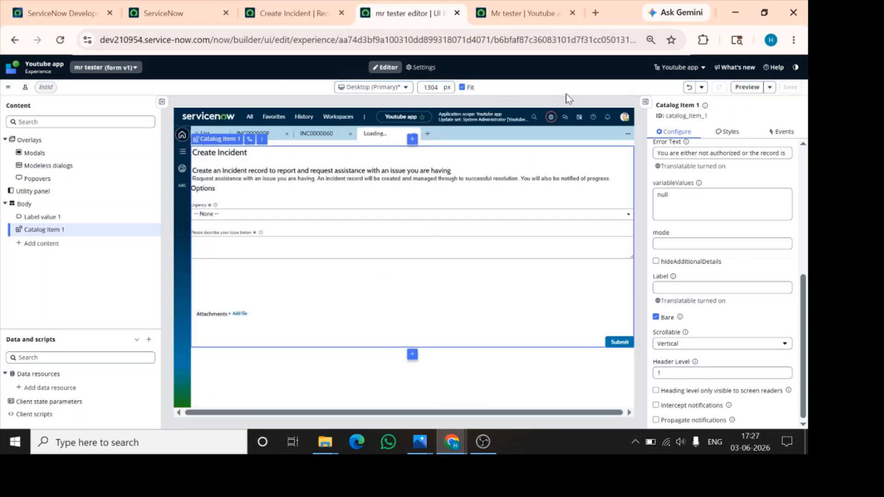
{"action": "mouse_move", "coordinate": [711, 224]}
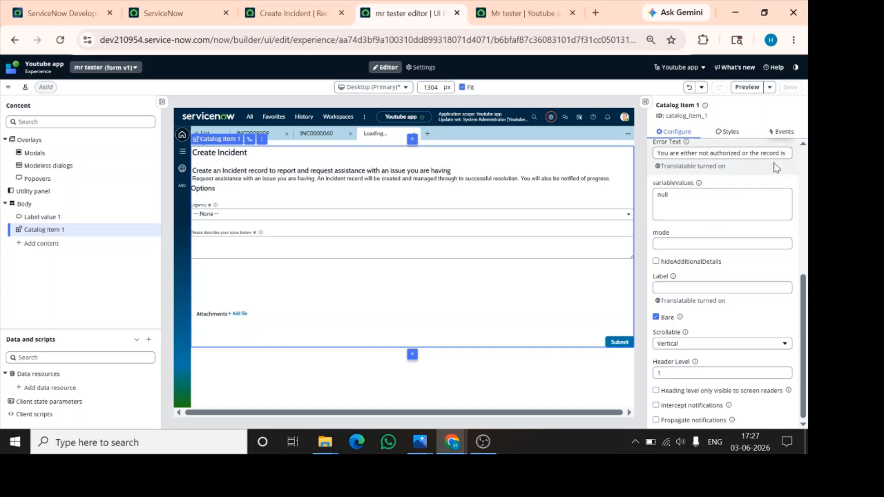
{"action": "left_click", "coordinate": [521, 13]}
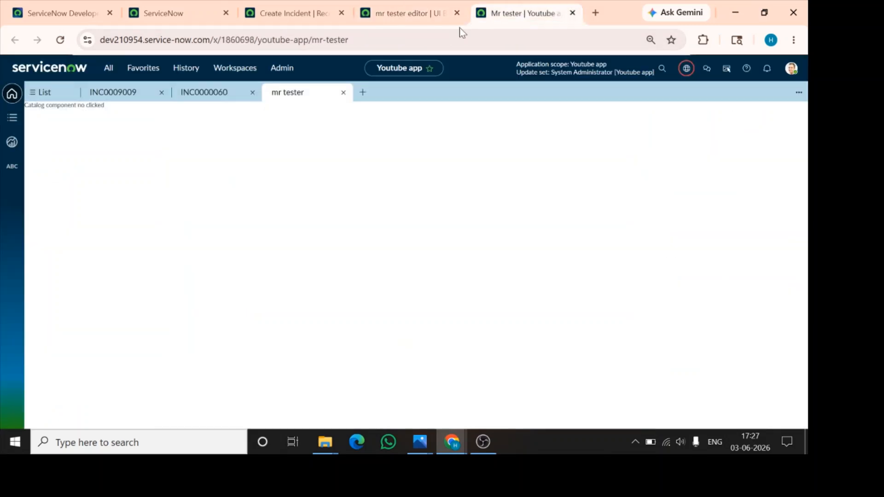
{"action": "left_click", "coordinate": [459, 39]}
{"action": "key", "text": "Return"}
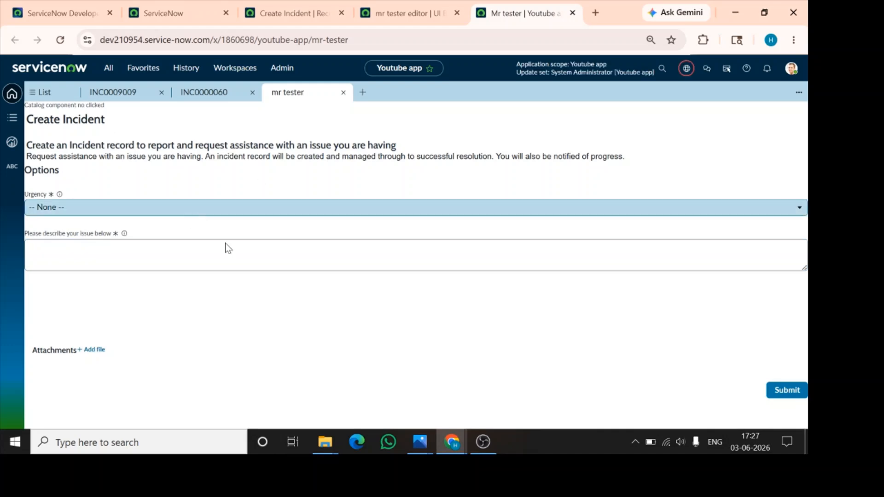
- Fill in the Create Incident form with urgency 2 - Medium and the issue description "jhhjkj", and submit it
{"action": "left_click", "coordinate": [233, 212]}
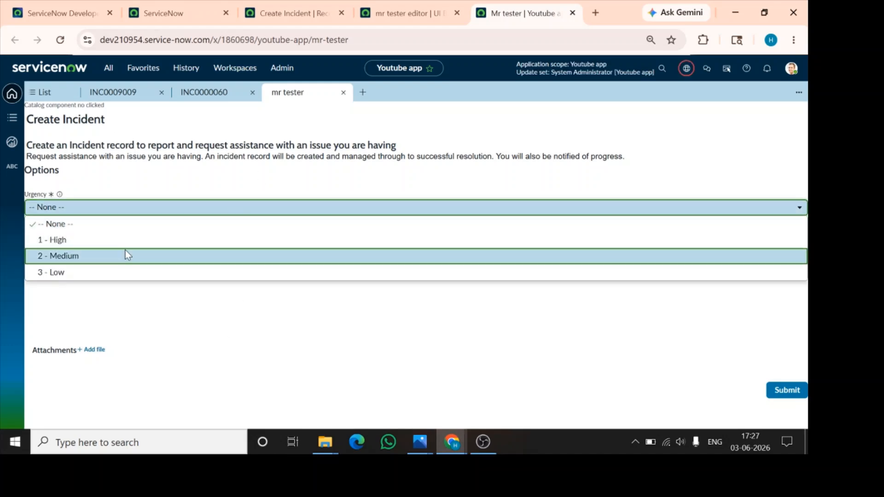
{"action": "left_click", "coordinate": [127, 255]}
{"action": "left_click", "coordinate": [126, 255]}
{"action": "type", "text": "jhhjk"}
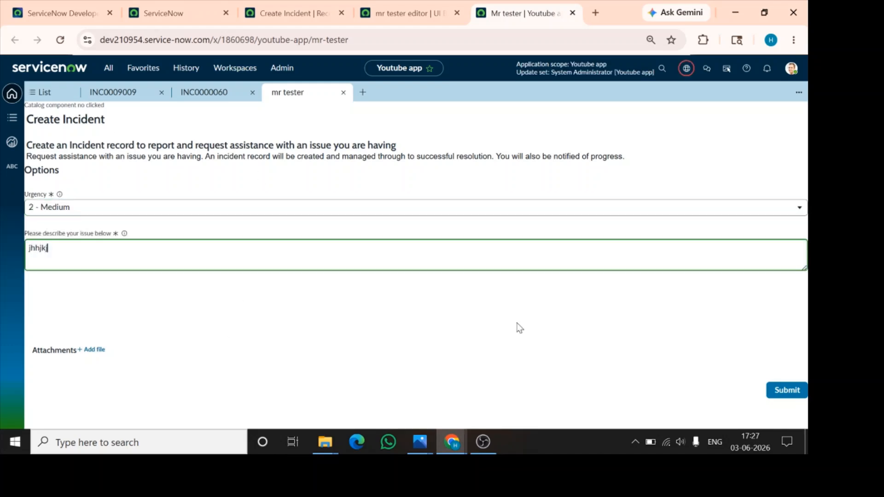
{"action": "left_click", "coordinate": [790, 397]}
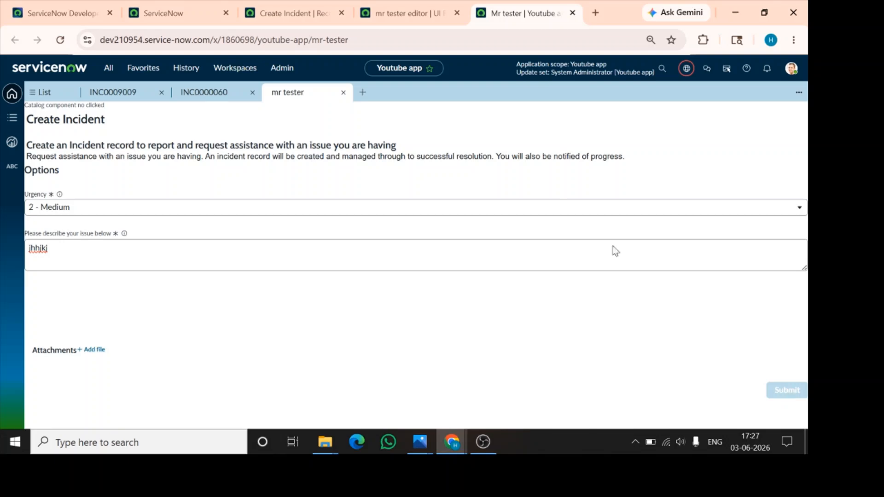
- Return to the mr tester editor and add an event mapping to Catalog Item 1 for the Request Generated event
{"action": "left_click", "coordinate": [408, 18]}
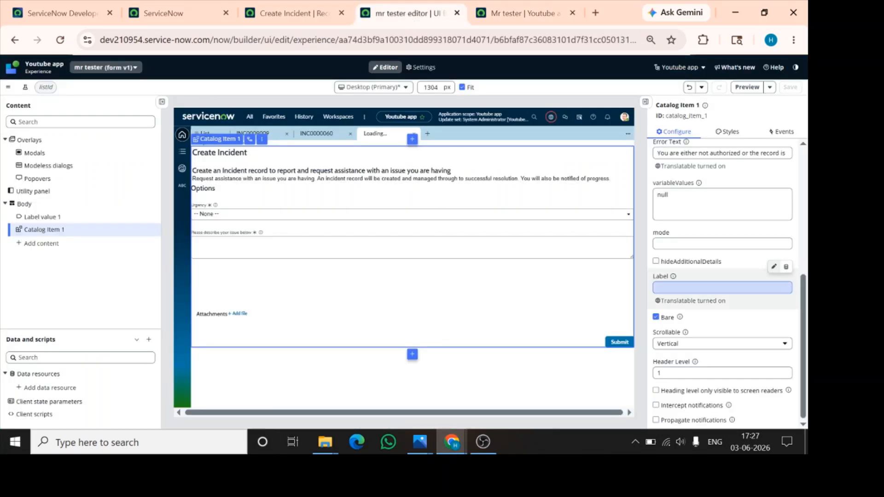
{"action": "scroll", "coordinate": [716, 232], "scroll_direction": "up", "scroll_amount": 2}
{"action": "scroll", "coordinate": [715, 232], "scroll_direction": "up", "scroll_amount": 2}
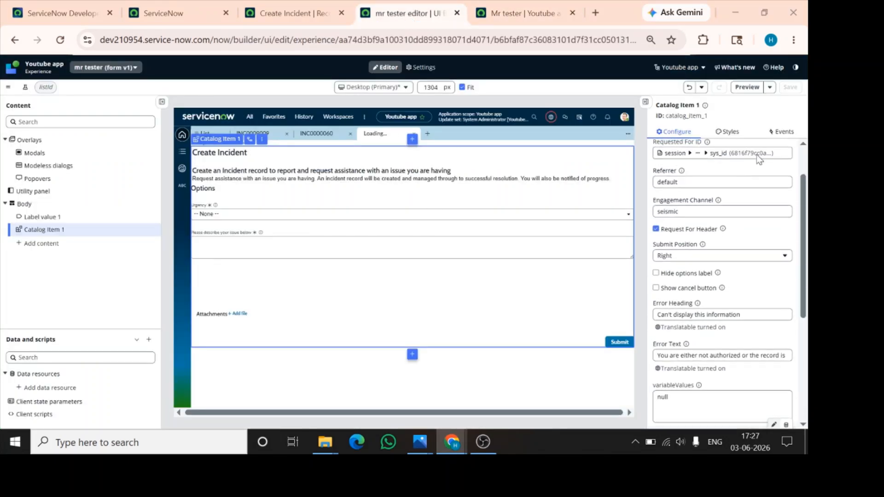
{"action": "scroll", "coordinate": [721, 312], "scroll_direction": "down", "scroll_amount": 1}
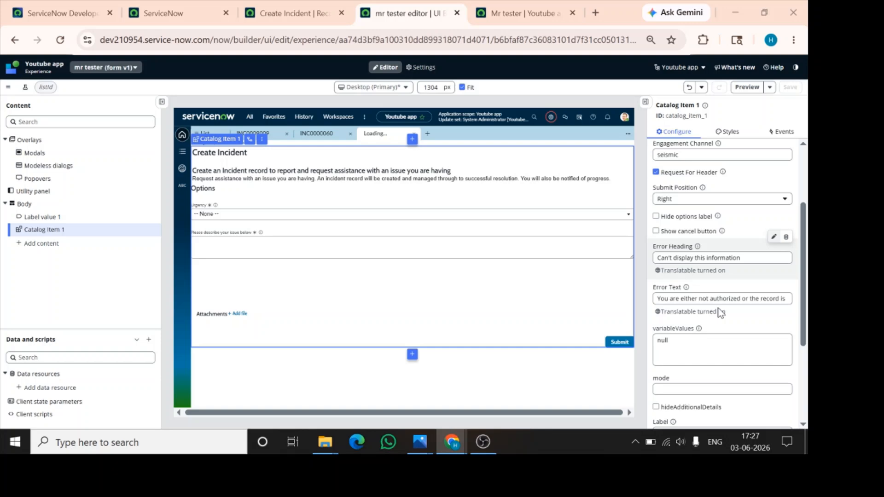
{"action": "left_click", "coordinate": [785, 132]}
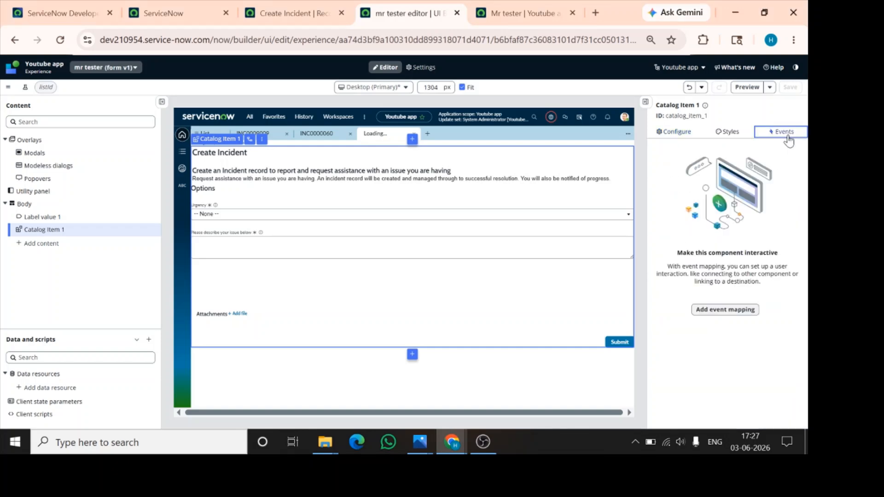
{"action": "left_click", "coordinate": [720, 312]}
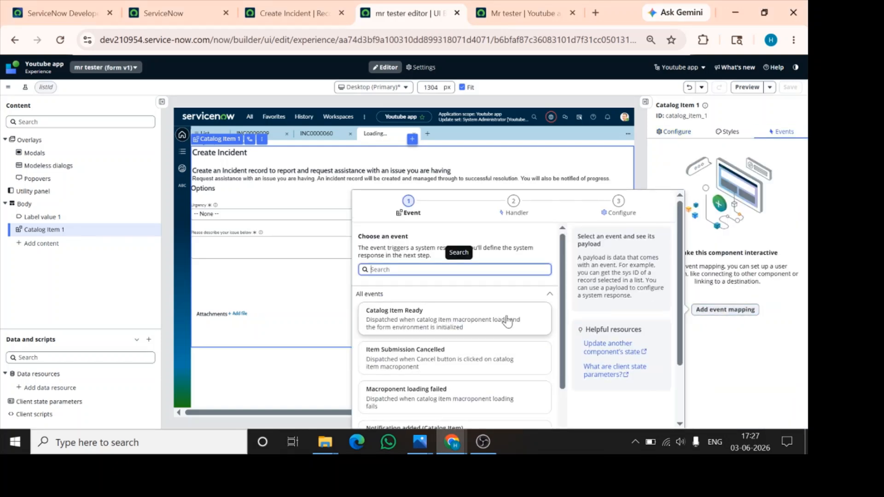
{"action": "scroll", "coordinate": [474, 341], "scroll_direction": "down", "scroll_amount": 1}
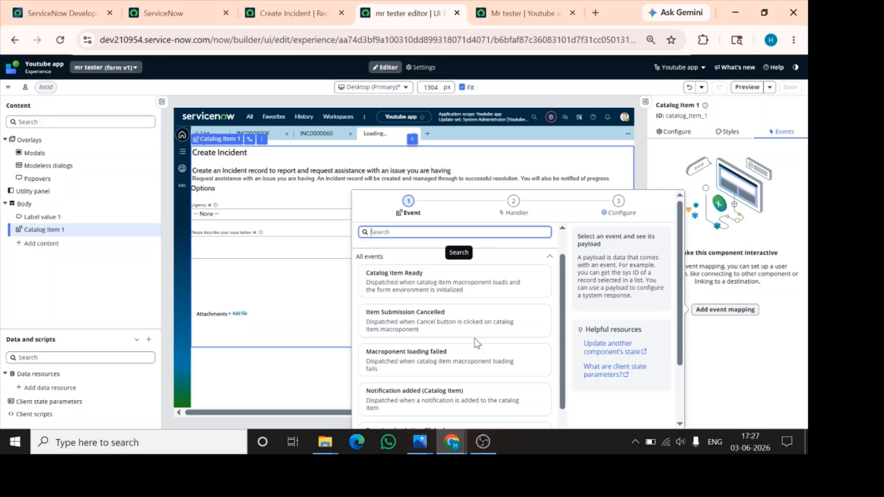
{"action": "scroll", "coordinate": [477, 343], "scroll_direction": "down", "scroll_amount": 3}
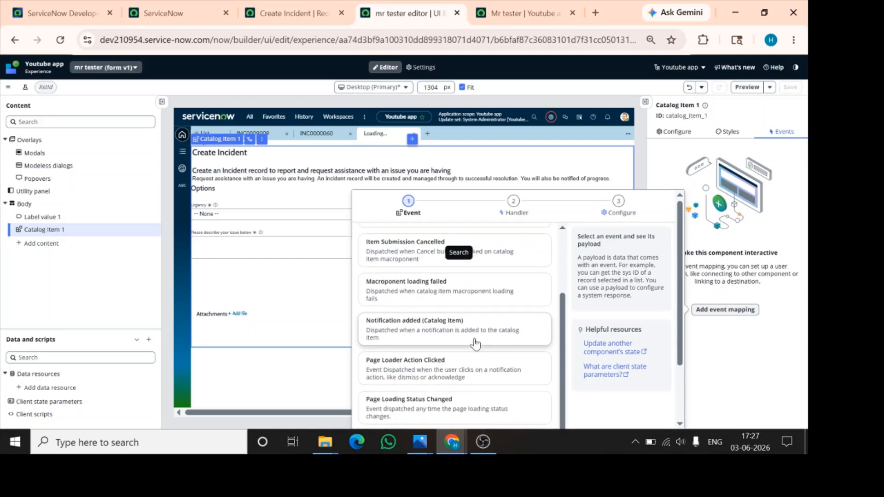
{"action": "scroll", "coordinate": [475, 344], "scroll_direction": "down", "scroll_amount": 4}
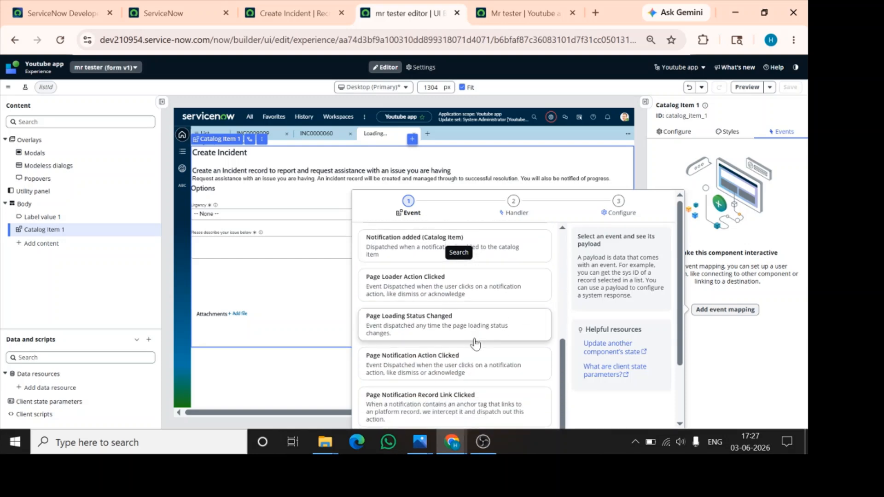
{"action": "scroll", "coordinate": [476, 343], "scroll_direction": "down", "scroll_amount": 3}
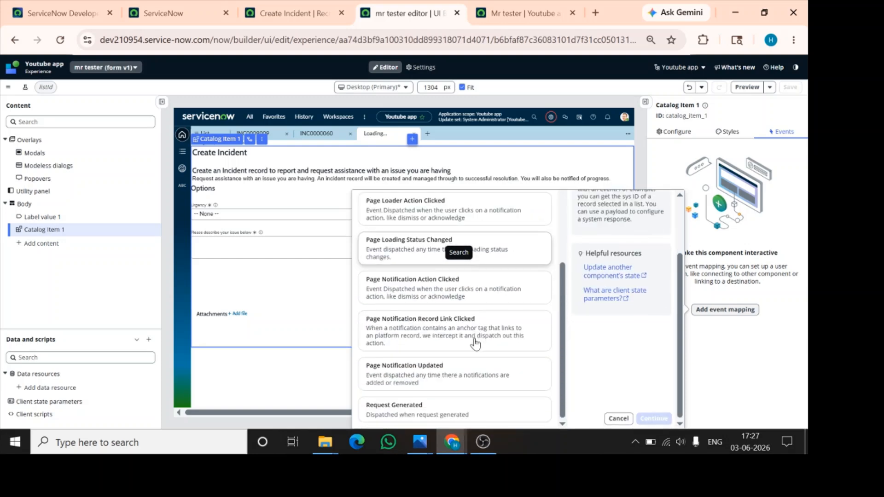
{"action": "left_click", "coordinate": [403, 414]}
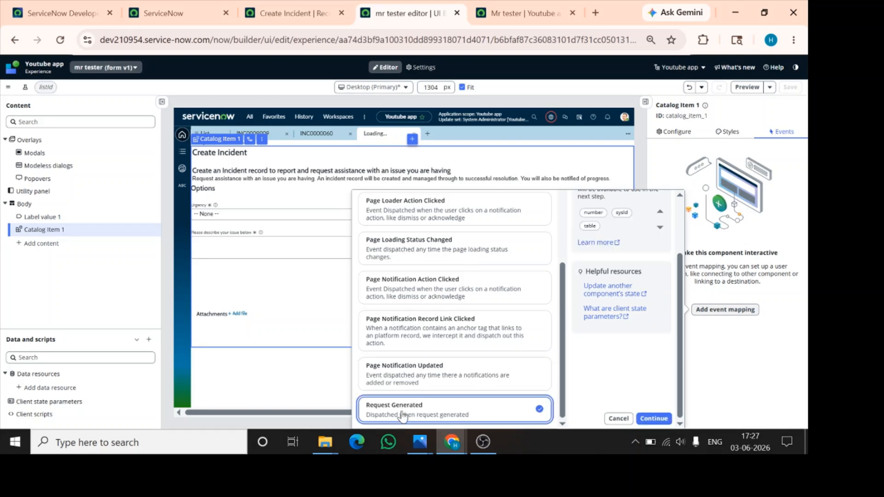
{"action": "left_click", "coordinate": [653, 418]}
- Give the Request Generated event an Open page or URL handler with the current experience's Record page as destination
{"action": "left_click", "coordinate": [682, 219]}
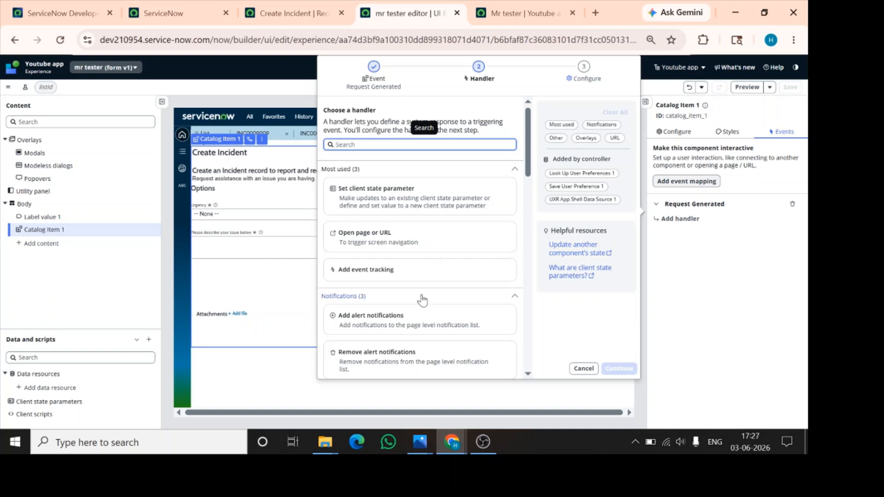
{"action": "left_click", "coordinate": [395, 246]}
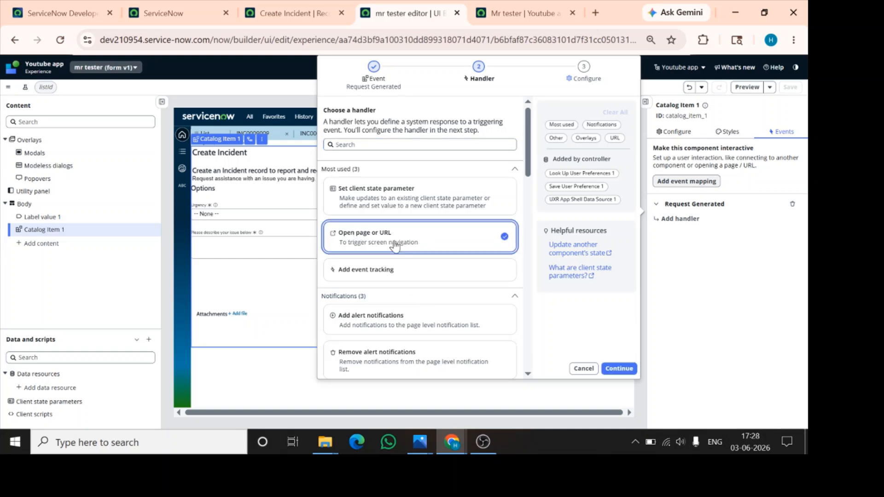
{"action": "left_click", "coordinate": [618, 368]}
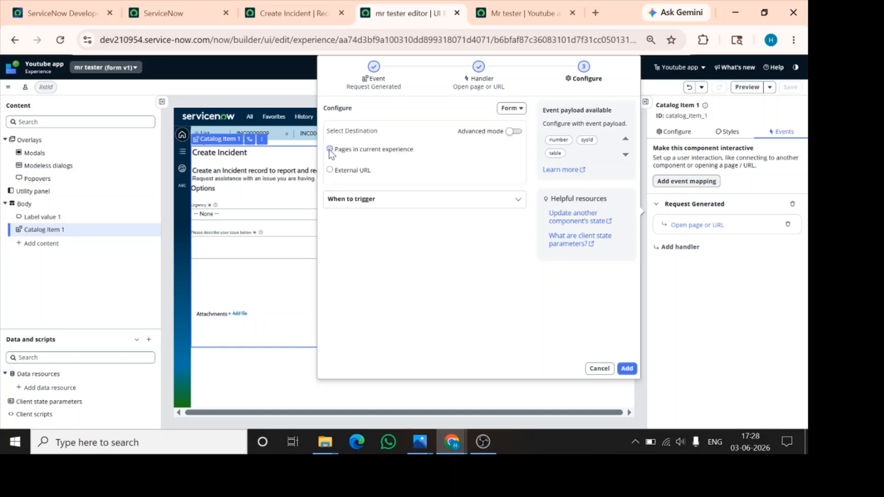
{"action": "left_click", "coordinate": [329, 150]}
{"action": "scroll", "coordinate": [328, 295], "scroll_direction": "down", "scroll_amount": 2}
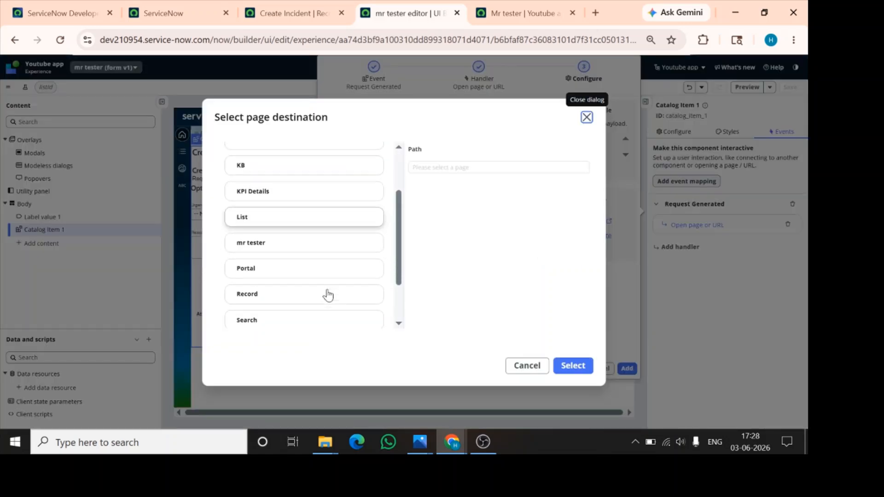
{"action": "scroll", "coordinate": [328, 294], "scroll_direction": "down", "scroll_amount": 1}
{"action": "left_click", "coordinate": [290, 275]}
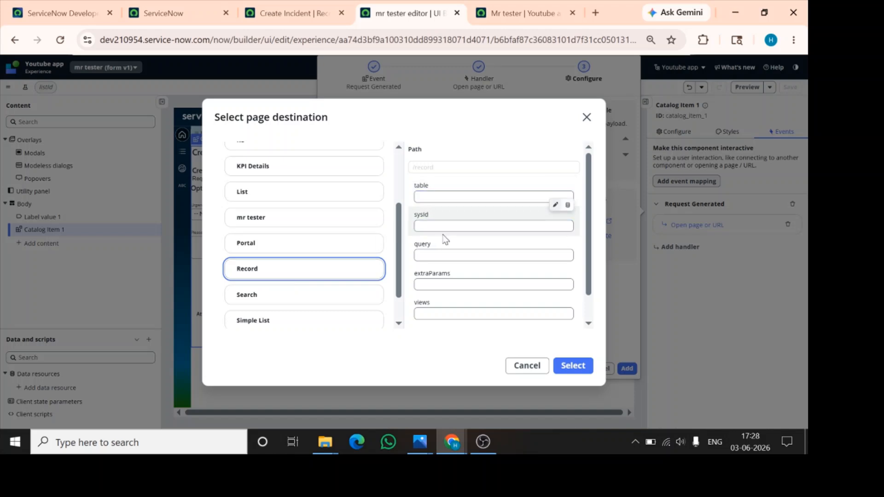
- Bind the Record destination's table parameter to the table value of the event payload and apply the binding
{"action": "left_click", "coordinate": [515, 197]}
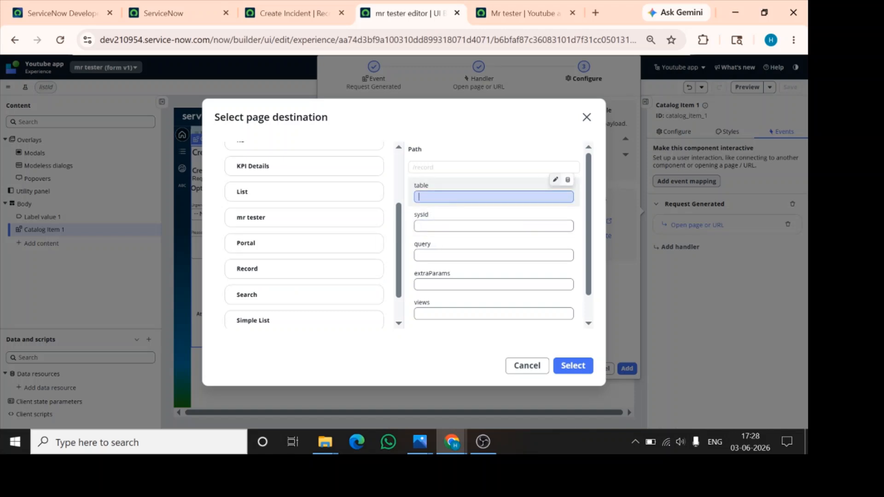
{"action": "left_click", "coordinate": [568, 180]}
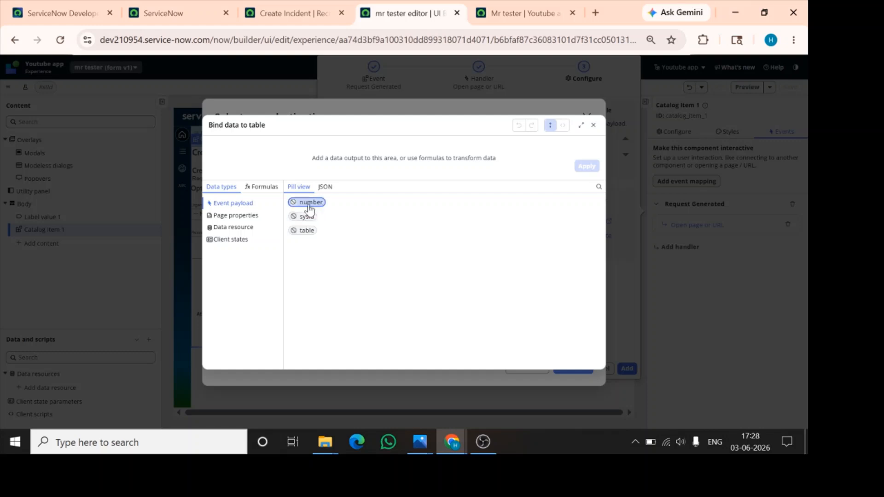
{"action": "left_click", "coordinate": [304, 231]}
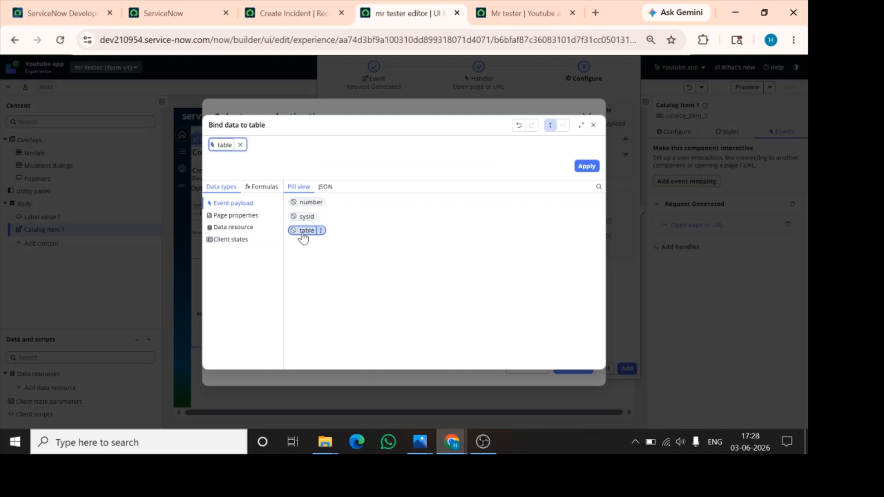
{"action": "left_click", "coordinate": [586, 166]}
- Bind the destination's sysId parameter to the event payload's sysId, and add the configured handler to the event
{"action": "left_click", "coordinate": [493, 225]}
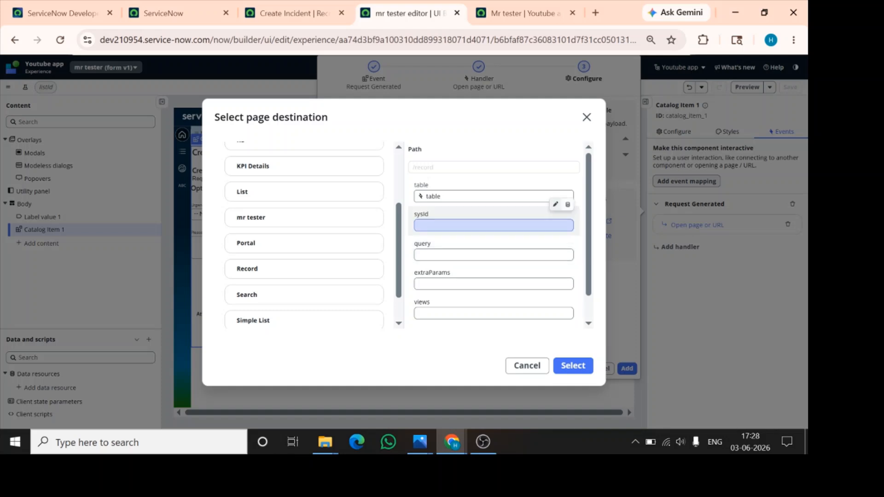
{"action": "left_click", "coordinate": [568, 206]}
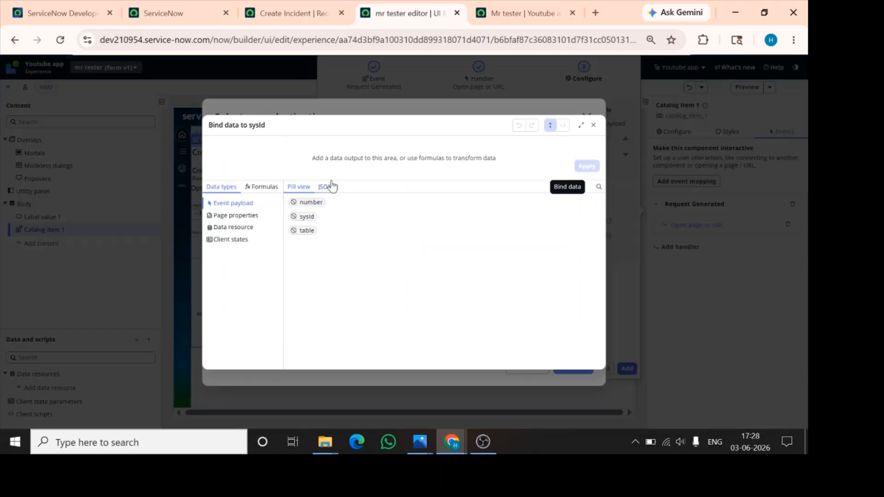
{"action": "left_click", "coordinate": [304, 217]}
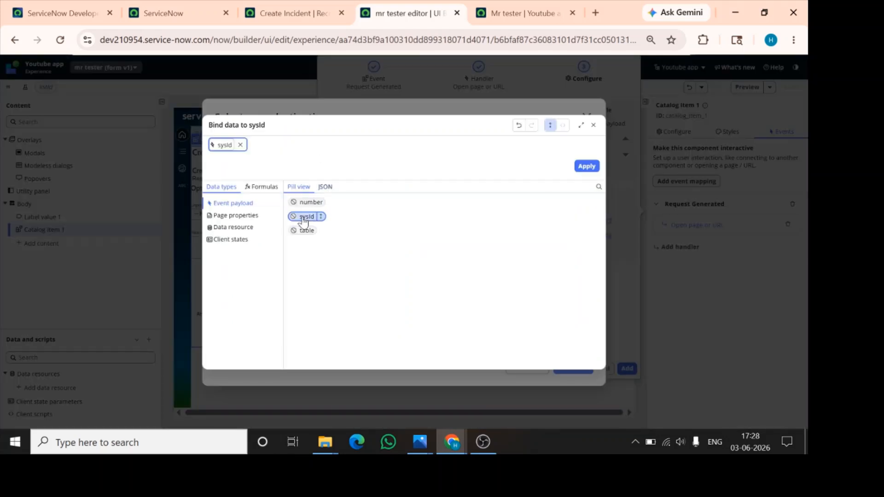
{"action": "left_click", "coordinate": [589, 168]}
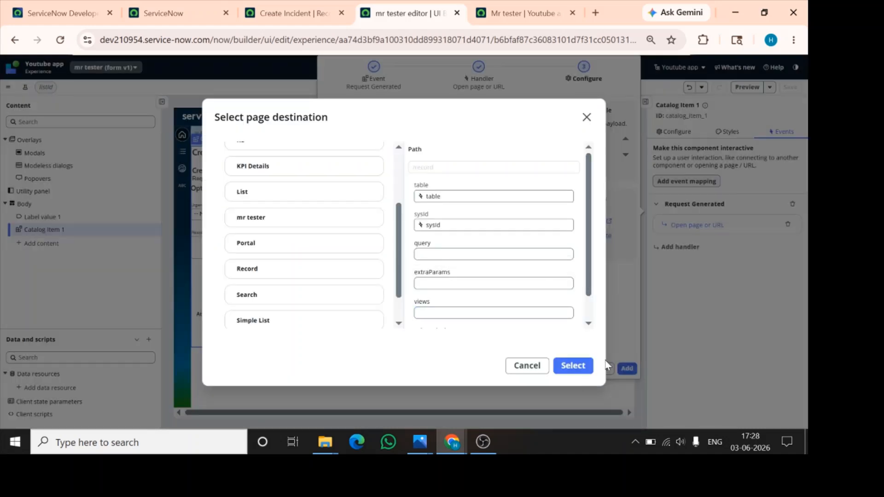
{"action": "left_click", "coordinate": [585, 366]}
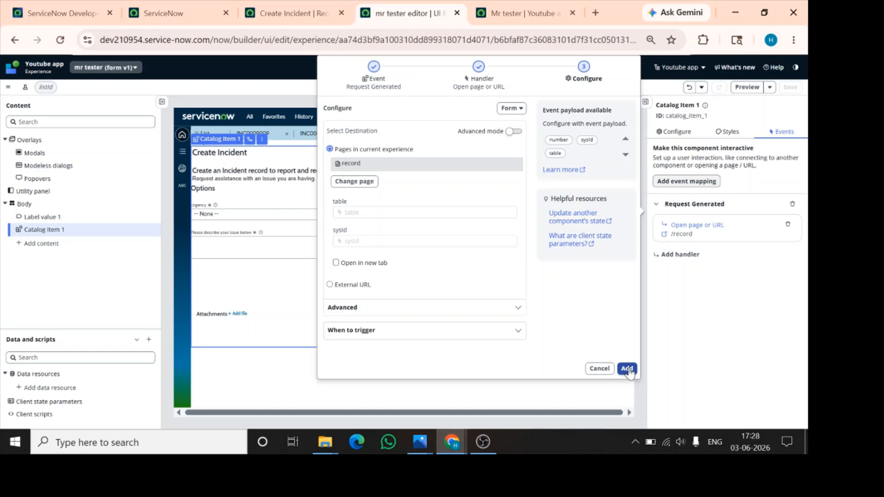
{"action": "left_click", "coordinate": [628, 369]}
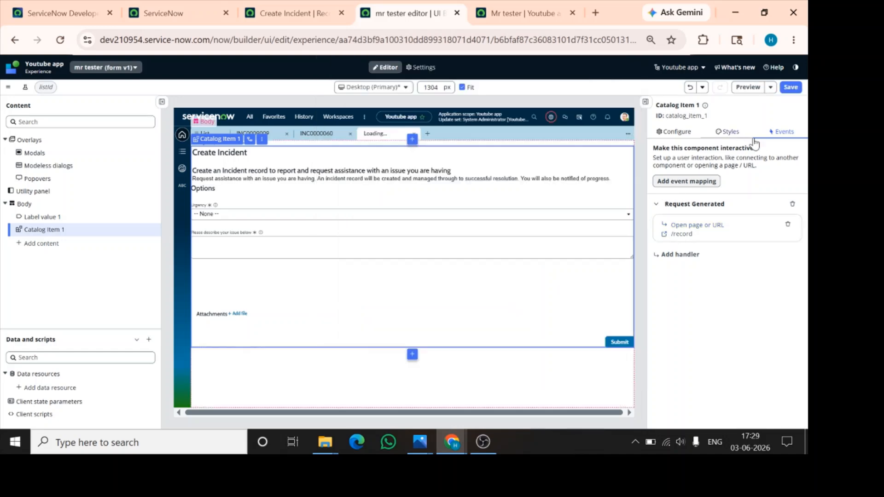
- Save the page variant with the new event mapping and reload the live mr tester page
{"action": "left_click", "coordinate": [685, 134]}
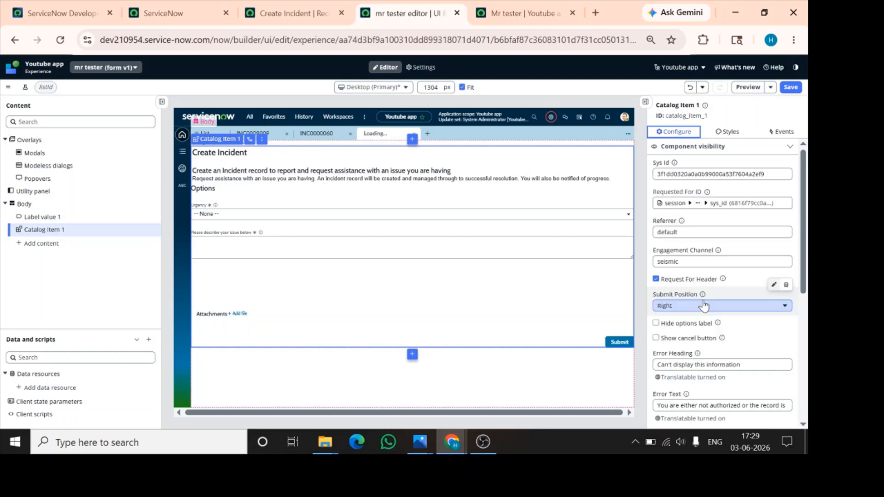
{"action": "scroll", "coordinate": [704, 306], "scroll_direction": "down", "scroll_amount": 4}
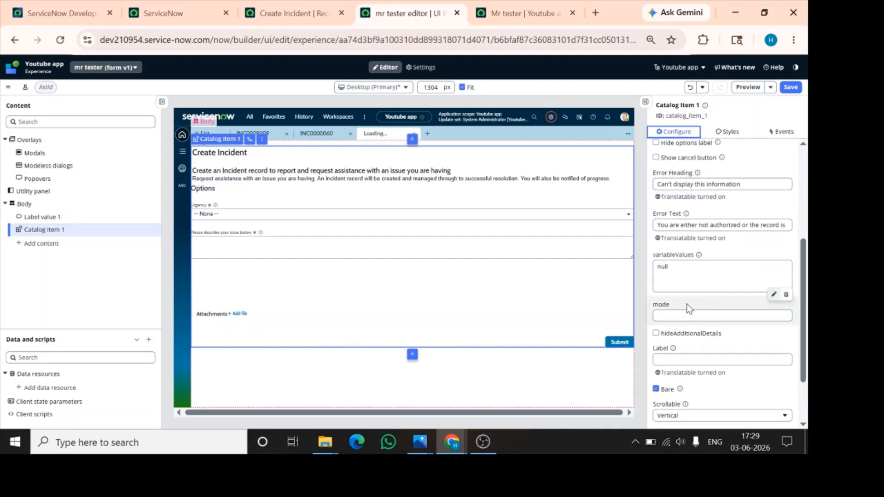
{"action": "left_click", "coordinate": [789, 88]}
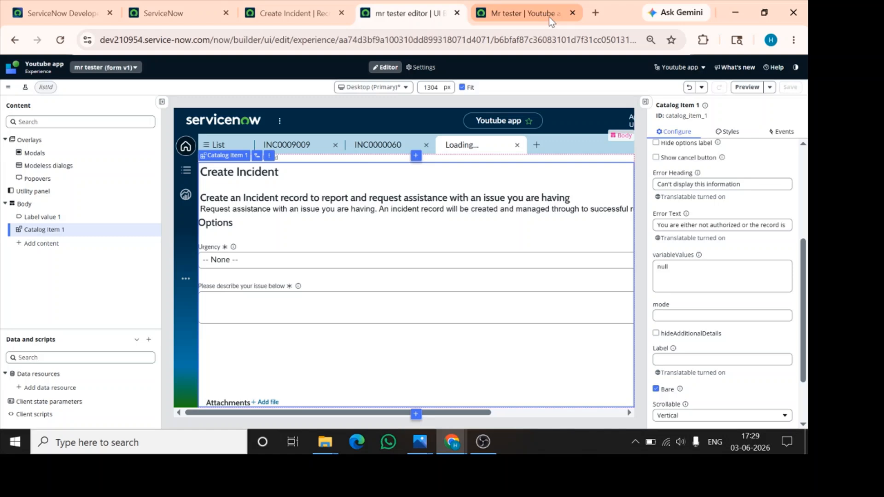
{"action": "left_click", "coordinate": [520, 18]}
{"action": "left_click", "coordinate": [453, 40]}
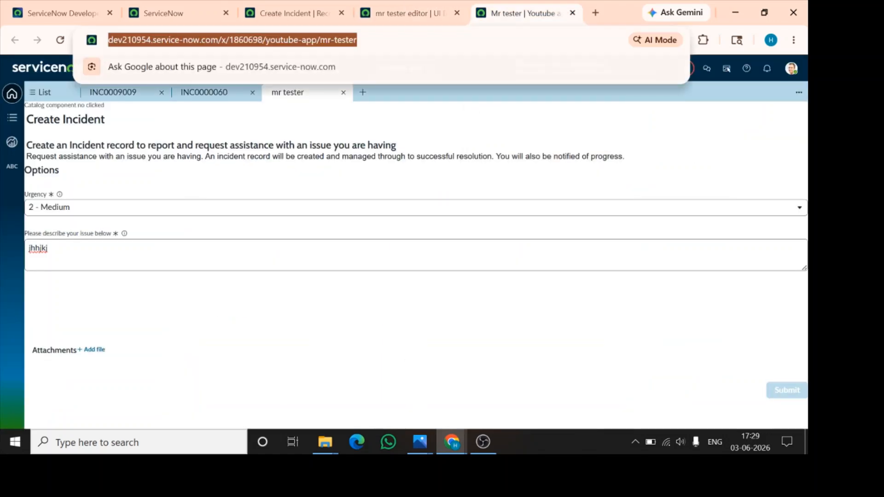
{"action": "key", "text": "Return"}
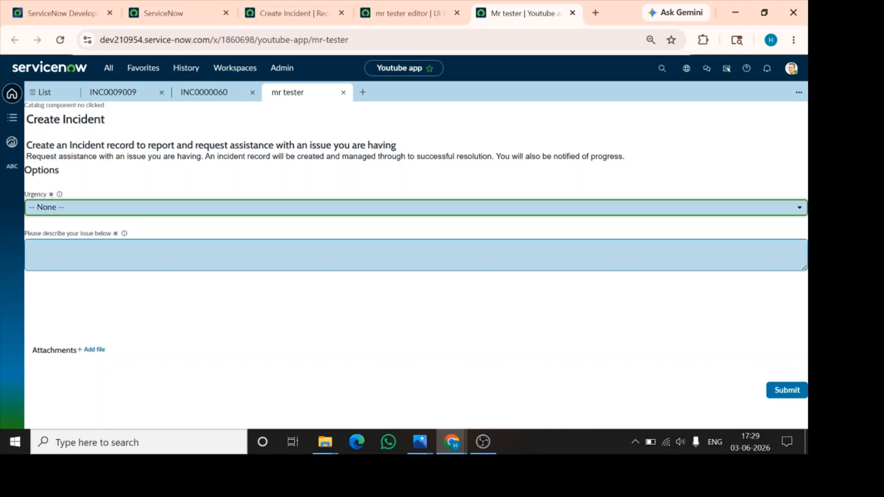
- Fill in the Create Incident form with urgency 1 - High and the issue description "demo", and submit it
{"action": "left_click", "coordinate": [124, 207]}
{"action": "left_click", "coordinate": [124, 239]}
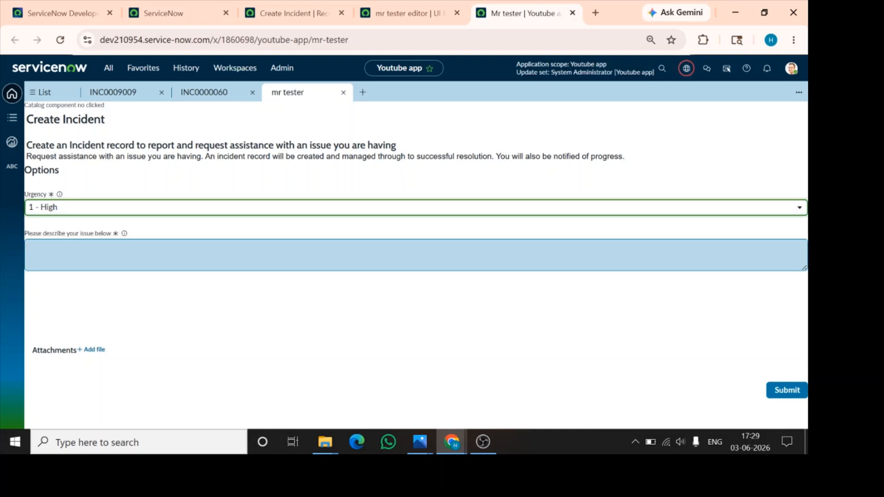
{"action": "left_click", "coordinate": [124, 252]}
{"action": "type", "text": "demo"}
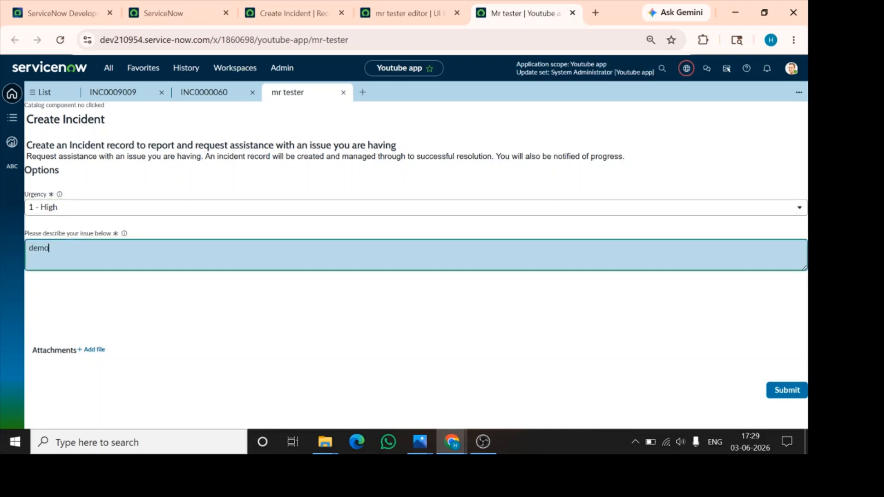
{"action": "left_click", "coordinate": [787, 390]}
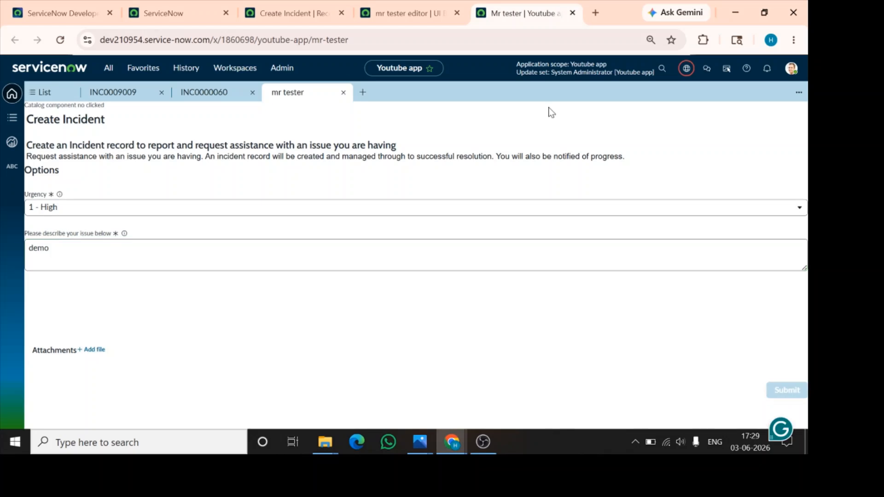
- Return to the mr tester editor and set the mode of Catalog Item 1 to "standalone"
{"action": "left_click", "coordinate": [405, 12]}
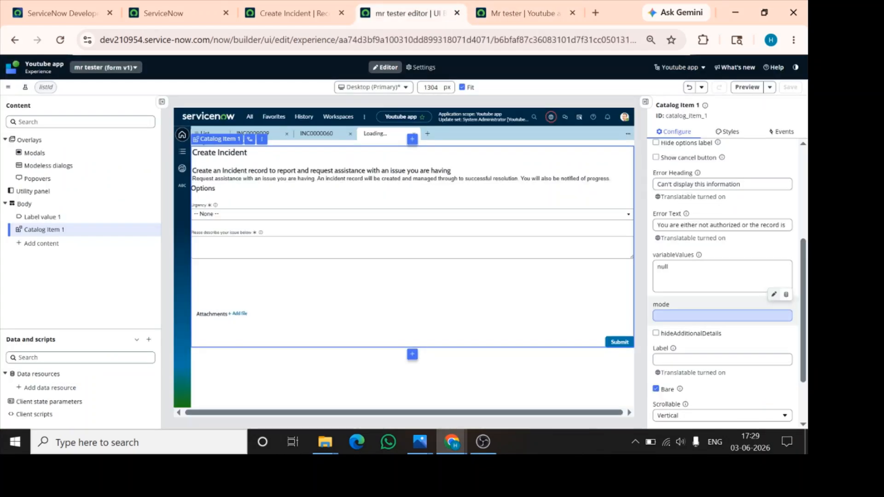
{"action": "left_click", "coordinate": [695, 315]}
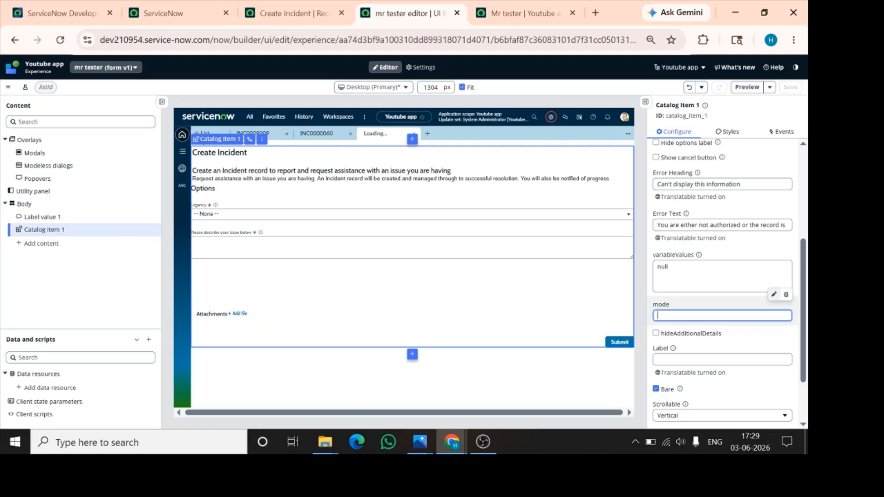
{"action": "type", "text": "standalone"}
{"action": "left_click", "coordinate": [561, 382]}
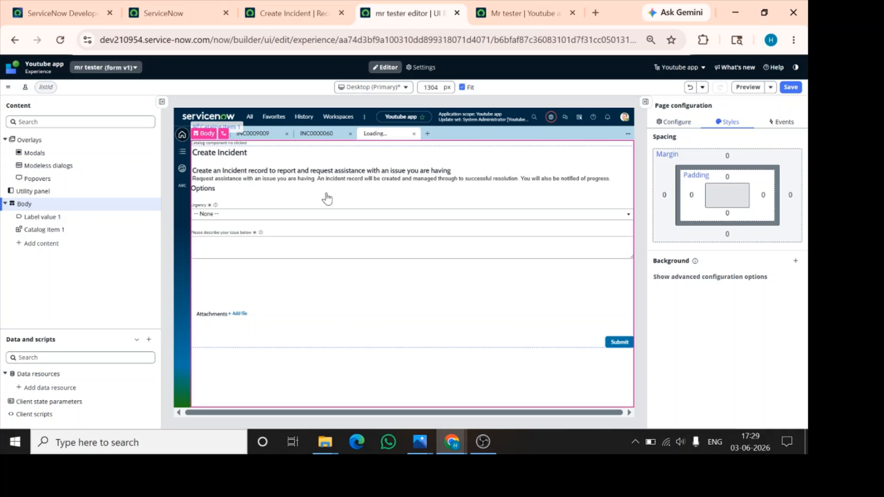
- Check Catalog Item 1's mode setting, save the mr tester page, and reload the live mr tester page
{"action": "left_click", "coordinate": [74, 230]}
{"action": "scroll", "coordinate": [714, 341], "scroll_direction": "down", "scroll_amount": 8}
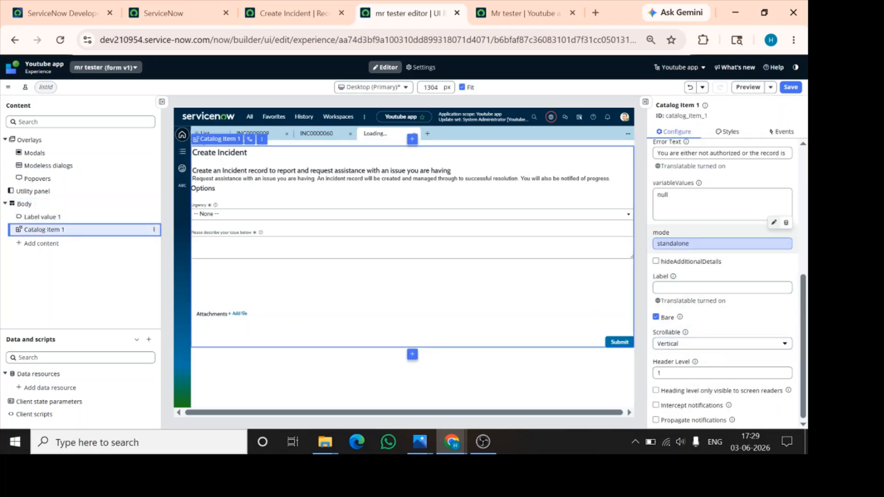
{"action": "left_click", "coordinate": [796, 89]}
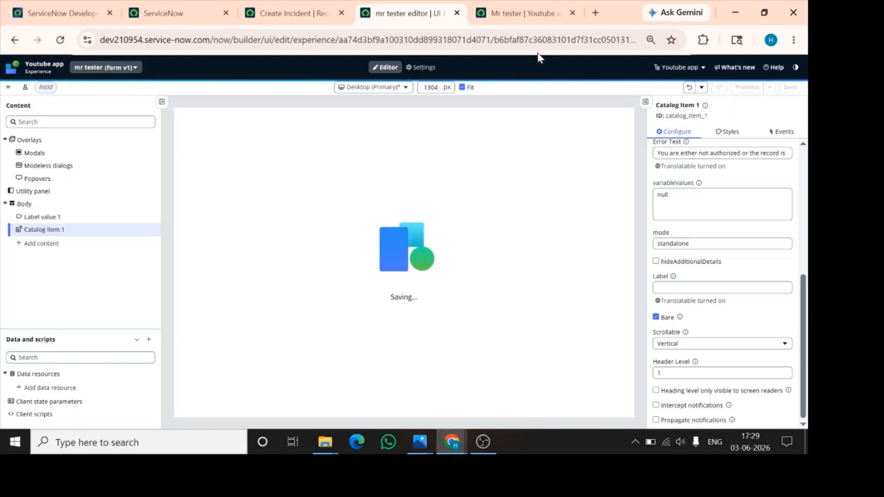
{"action": "left_click", "coordinate": [520, 14]}
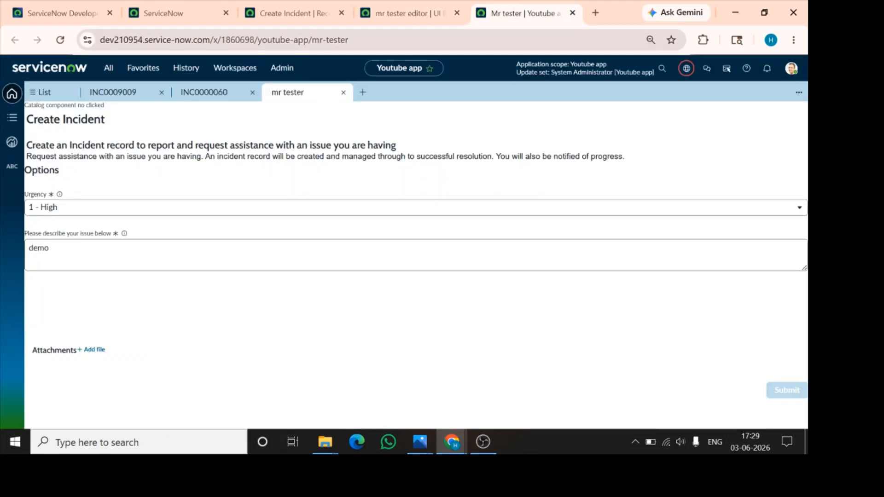
{"action": "key", "text": "F5"}
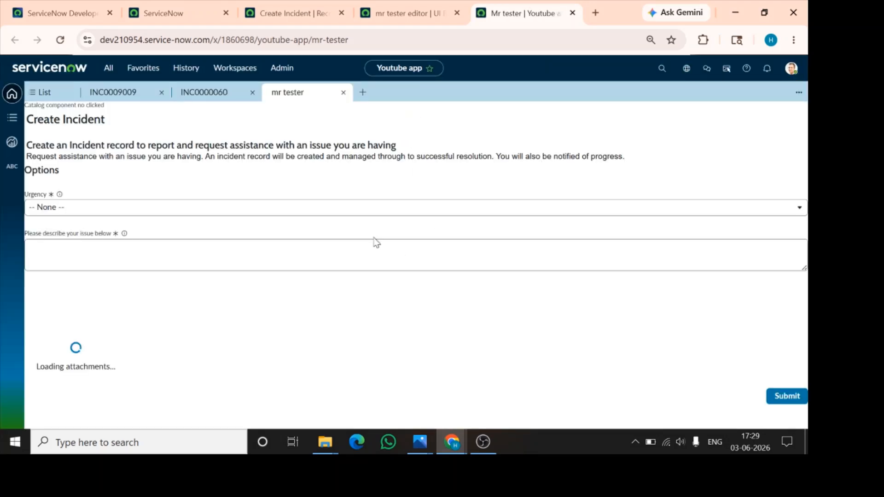
- Fill in the Create Incident form with urgency 2 - Medium and the issue description "testing....", and submit it
{"action": "left_click", "coordinate": [257, 205]}
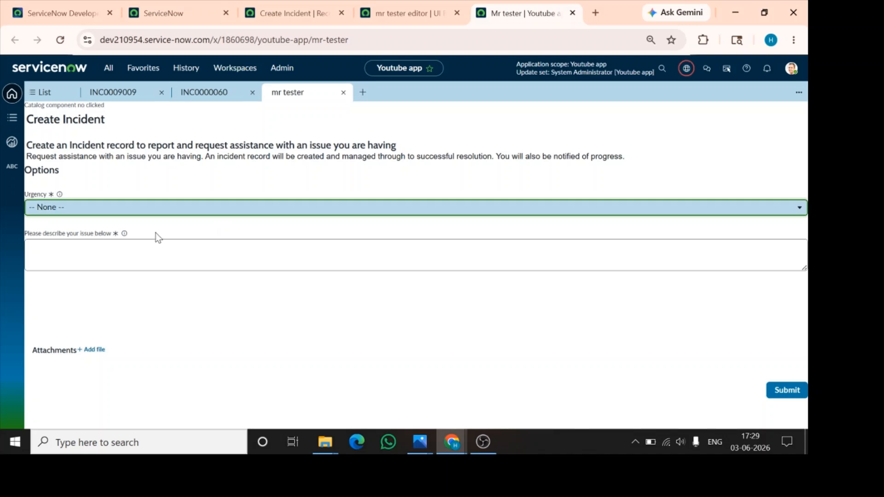
{"action": "left_click", "coordinate": [208, 213]}
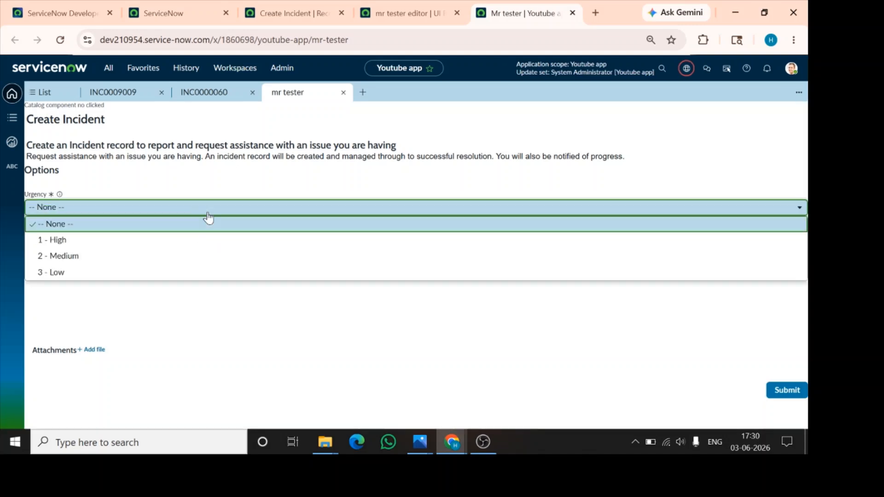
{"action": "left_click", "coordinate": [128, 259]}
{"action": "left_click", "coordinate": [128, 257]}
{"action": "type", "text": "test"}
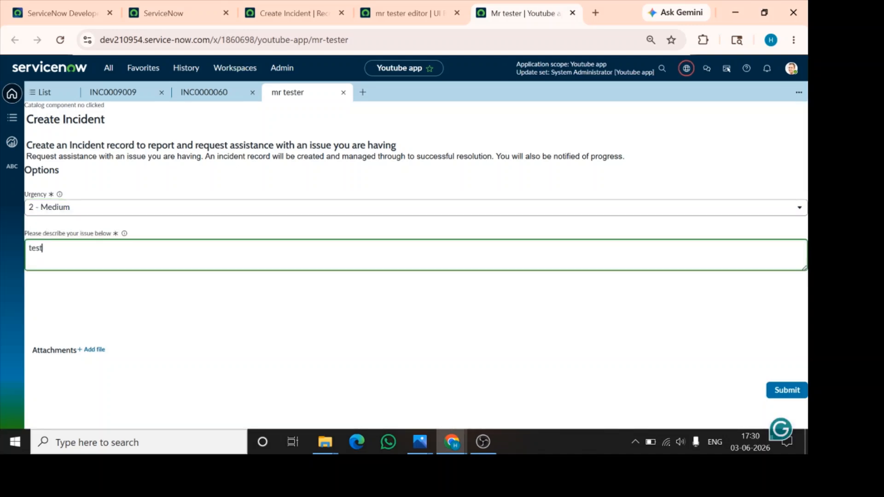
{"action": "type", "text": "ing...."}
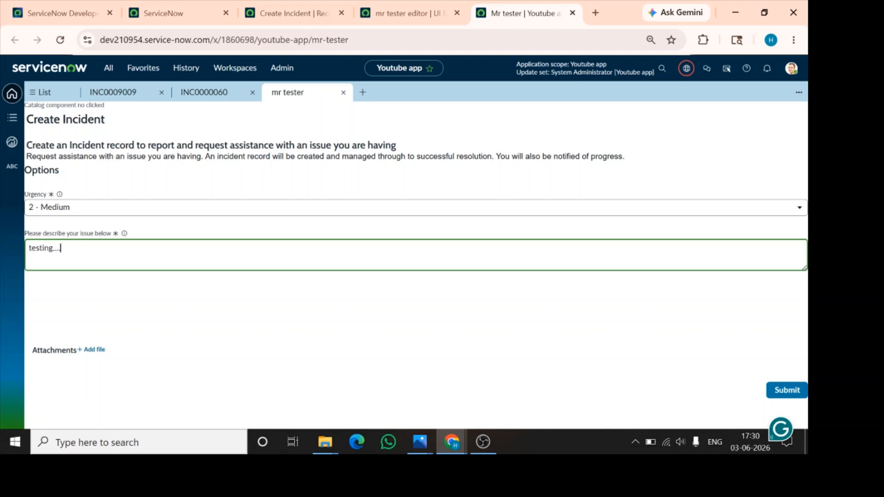
{"action": "left_click", "coordinate": [802, 390]}
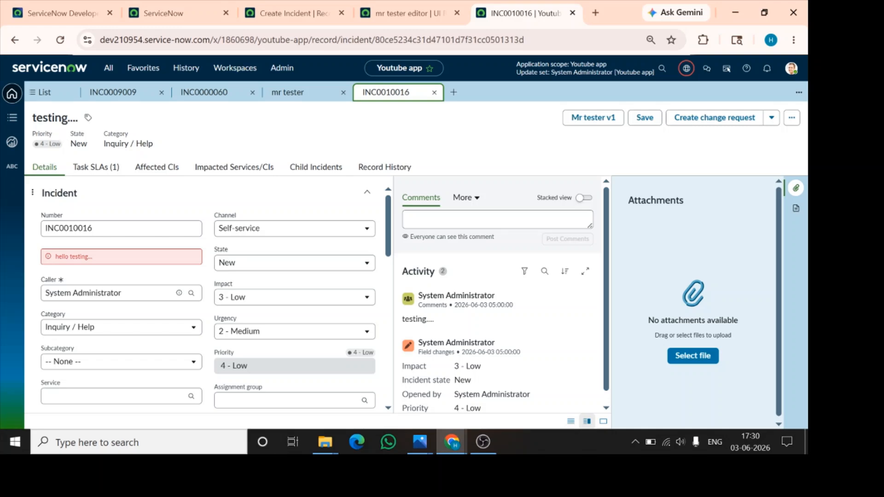
- Review the fields of the newly created incident record, revisit the submitted mr tester form, and return to the mr tester editor
{"action": "scroll", "coordinate": [267, 343], "scroll_direction": "down", "scroll_amount": 3}
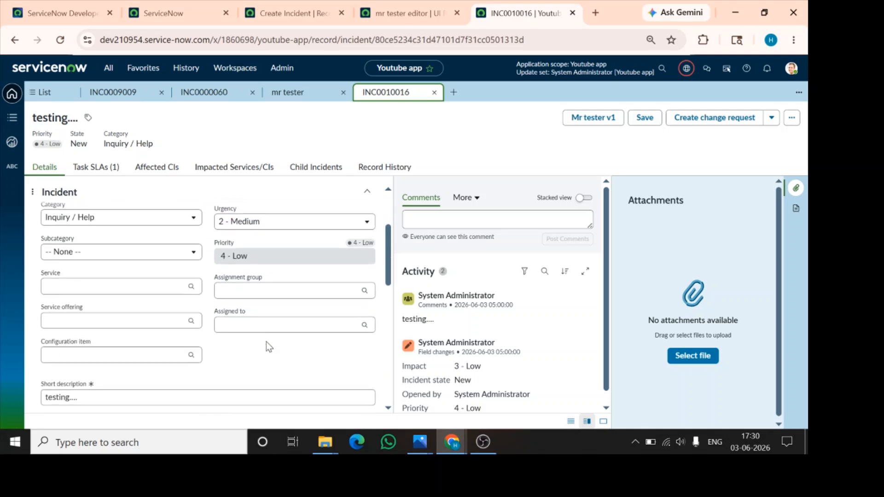
{"action": "scroll", "coordinate": [267, 343], "scroll_direction": "down", "scroll_amount": 10}
{"action": "scroll", "coordinate": [267, 343], "scroll_direction": "up", "scroll_amount": 13}
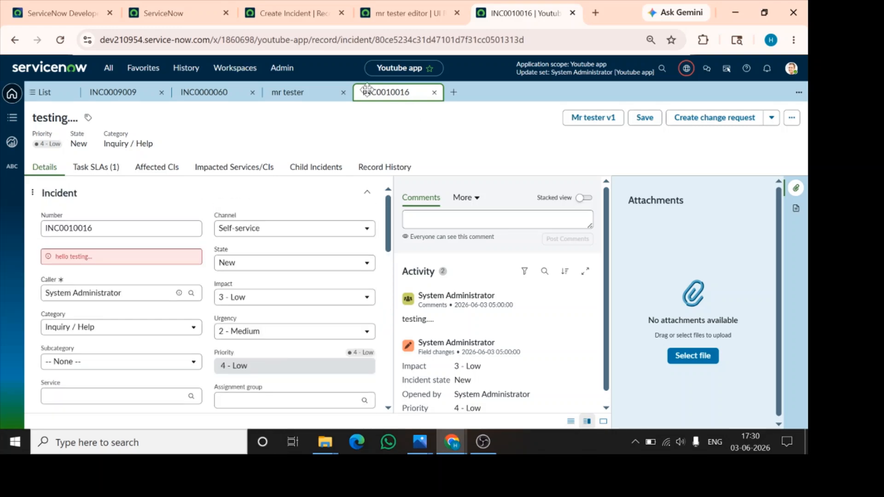
{"action": "left_click", "coordinate": [299, 92]}
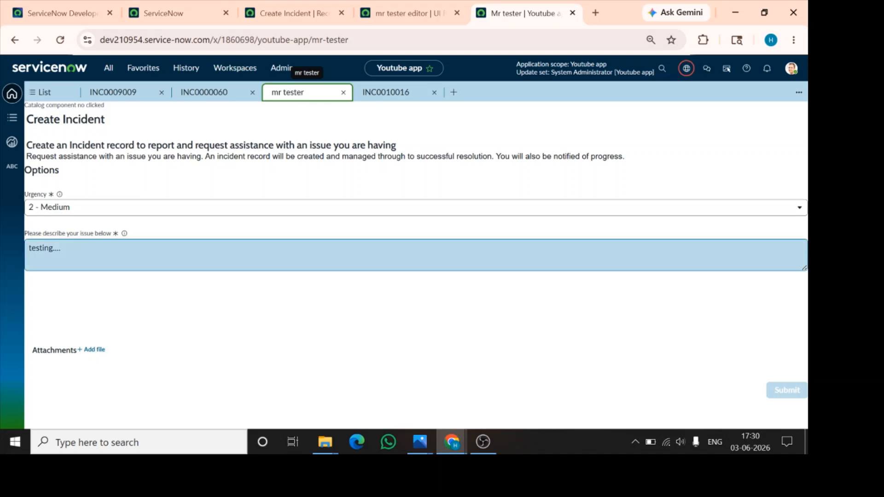
{"action": "left_click", "coordinate": [416, 12]}
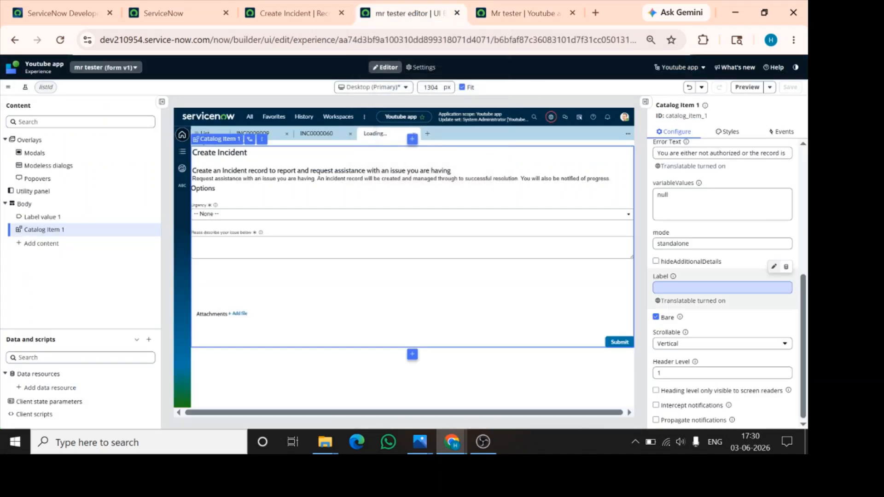